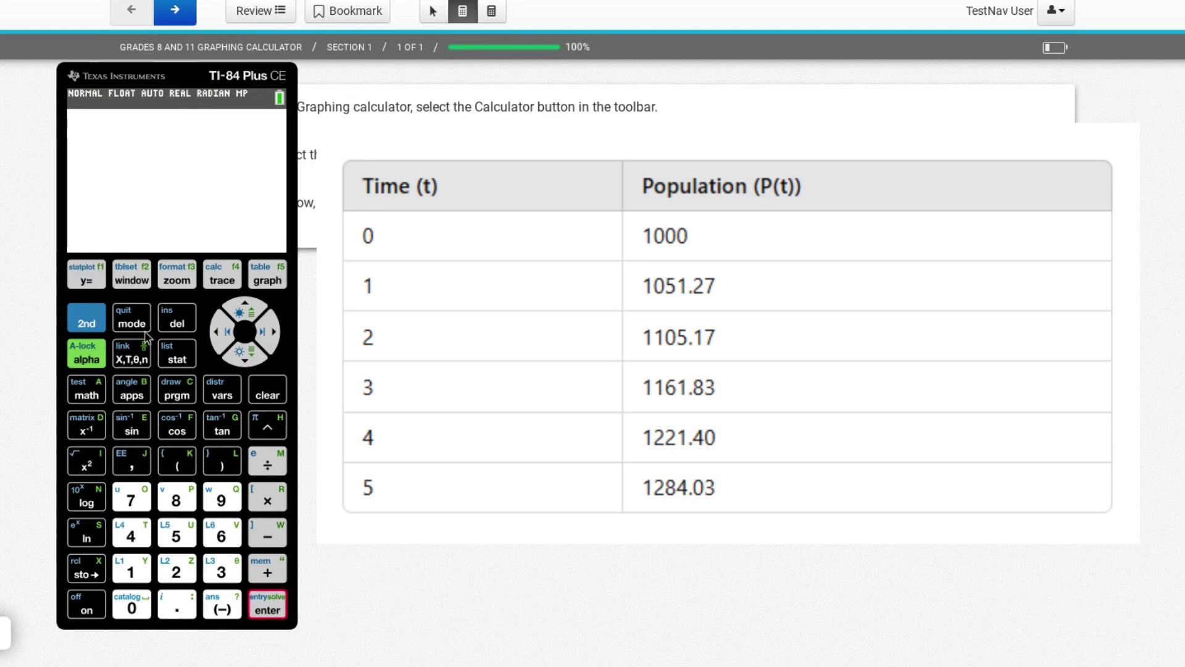
Open the STAT list editor and enter times 0, 1 and 2 into L1.
click(189, 353)
click(272, 608)
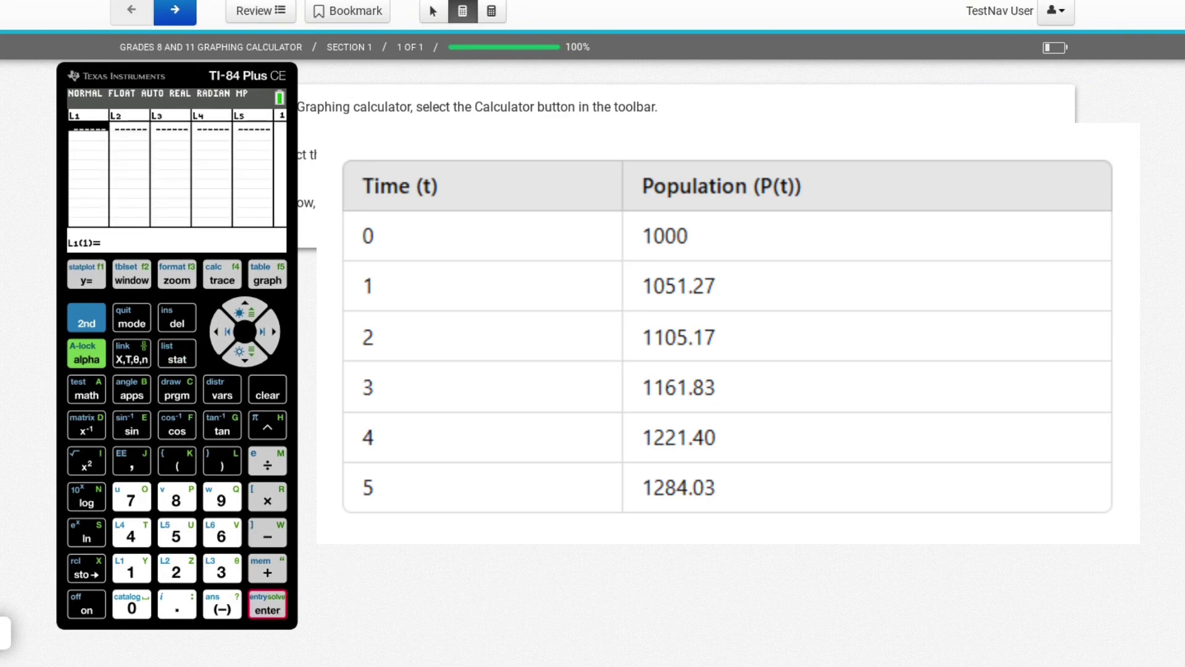
text(1)
text(0)
key(Return)
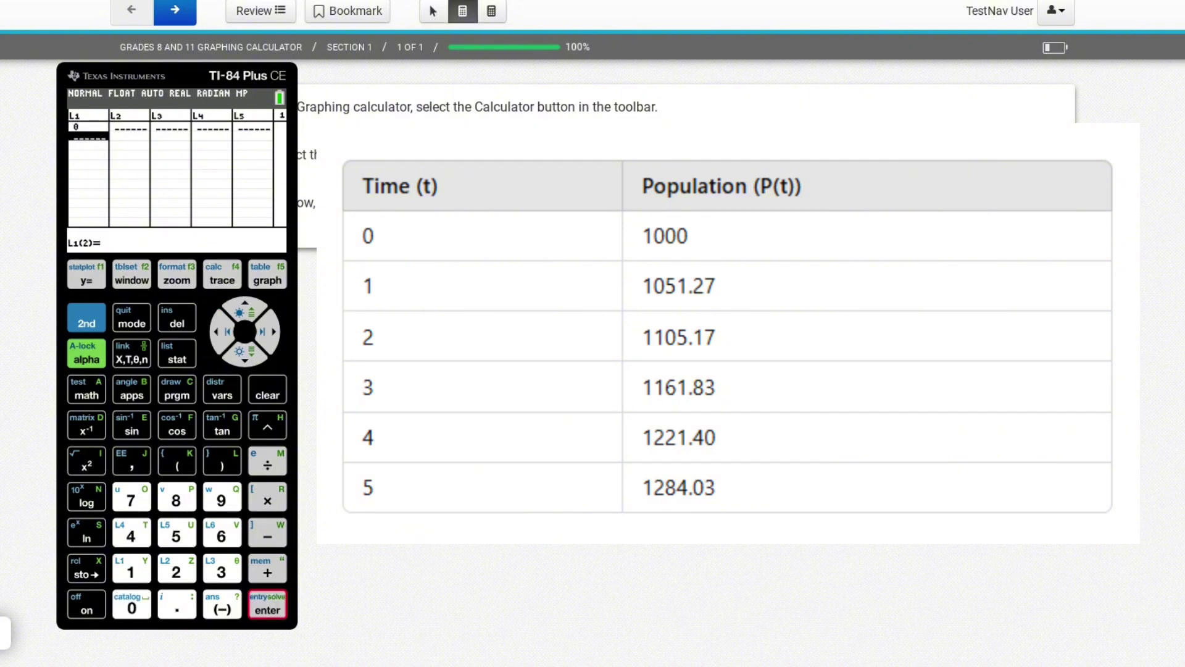
text(1)
key(Return)
text(2)
key(Return)
Enter the remaining times 3, 4 and 5 into L1.
text(3)
key(Return)
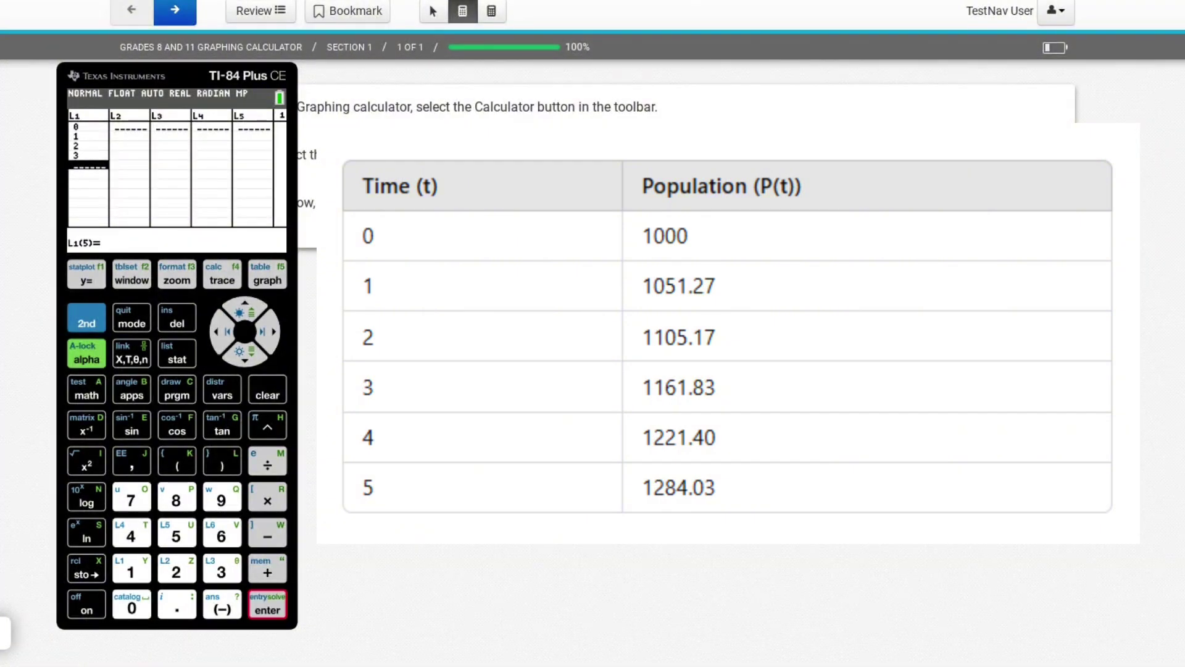
text(4)
key(Return)
text(5)
key(Return)
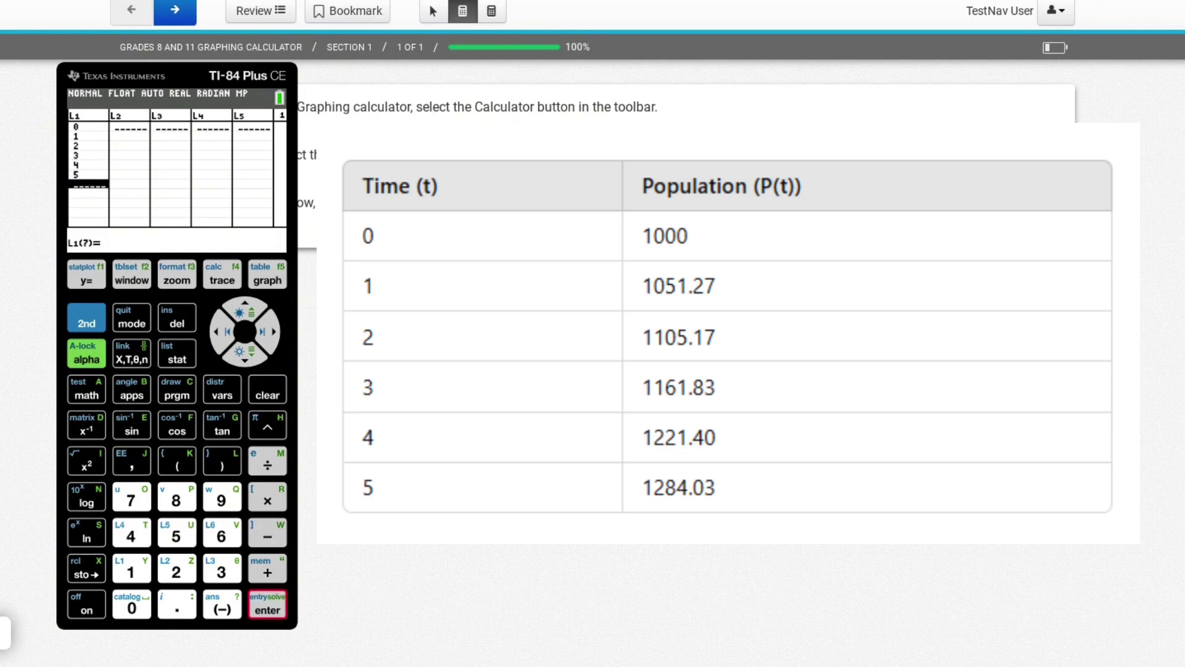
Enter 1000, 1051.27 and 1105.17 into L2, fixing a mistyped entry.
key(Right)
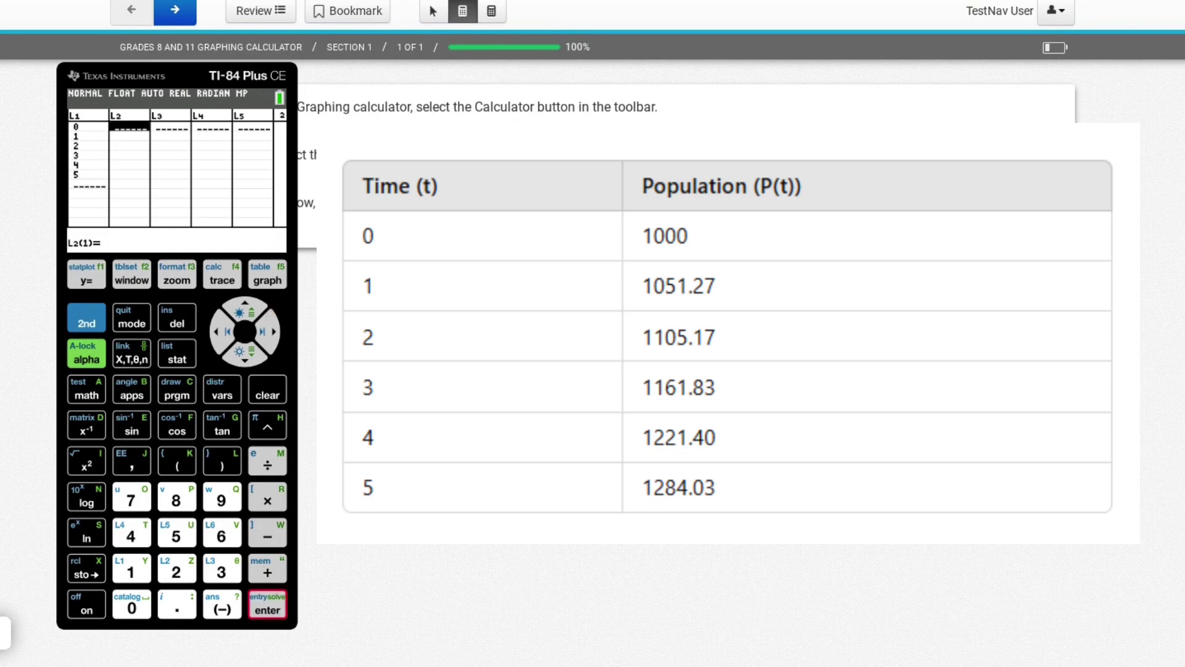
text(1000)
key(Return)
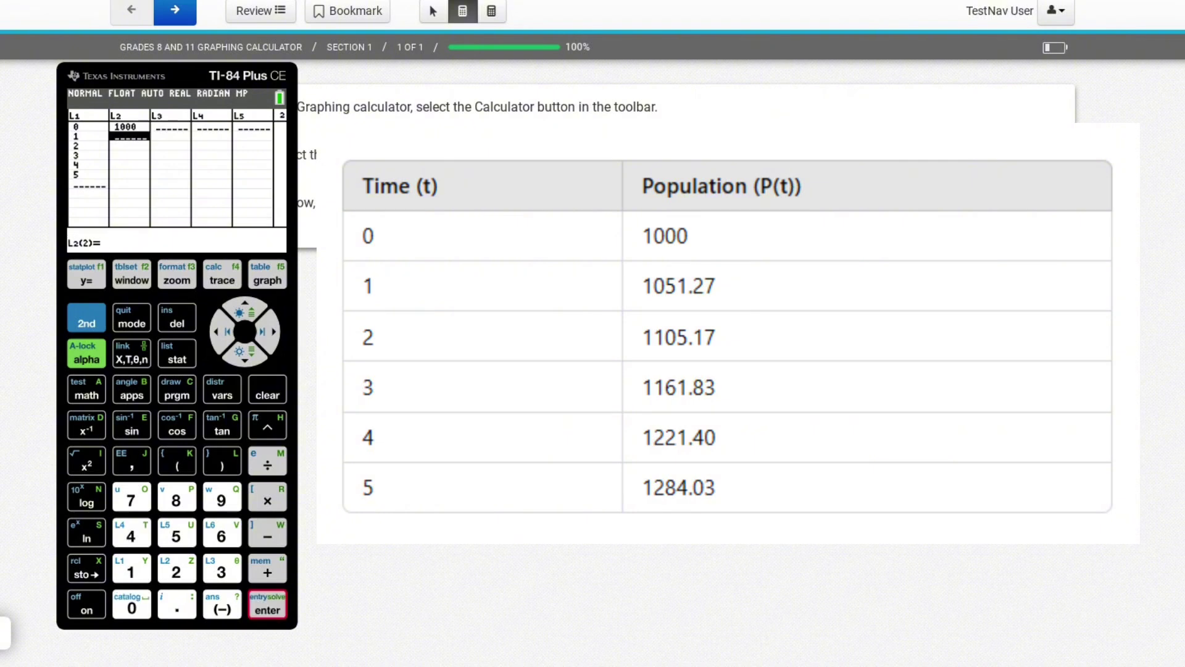
text(1051.)
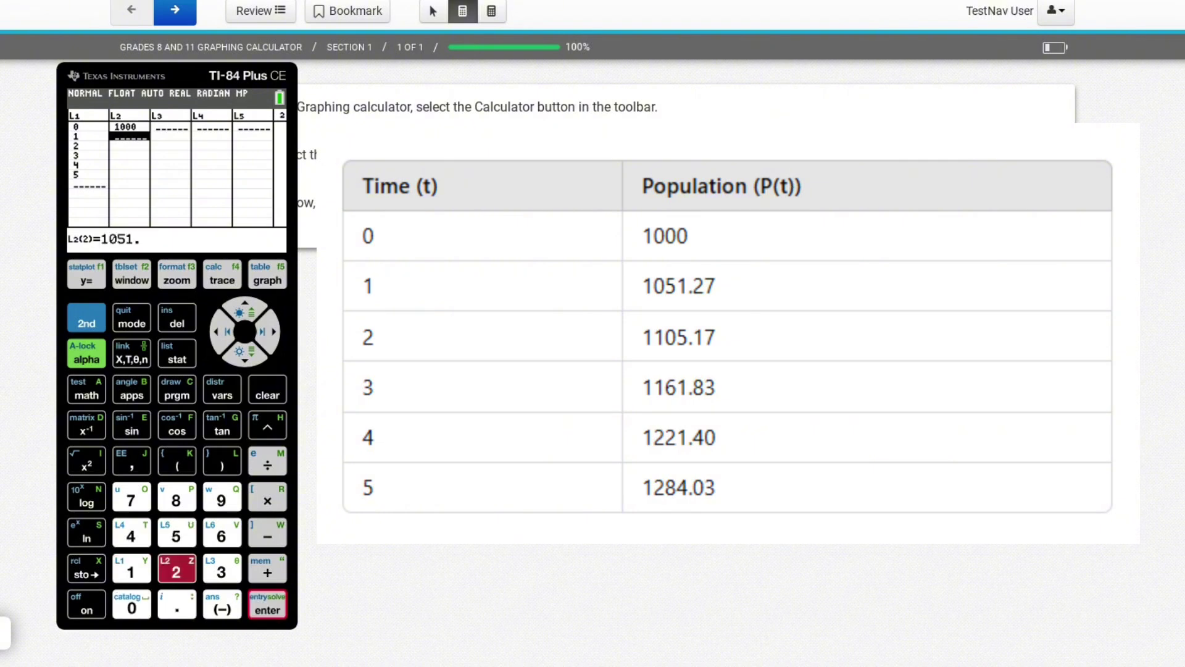
text(27)
key(Return)
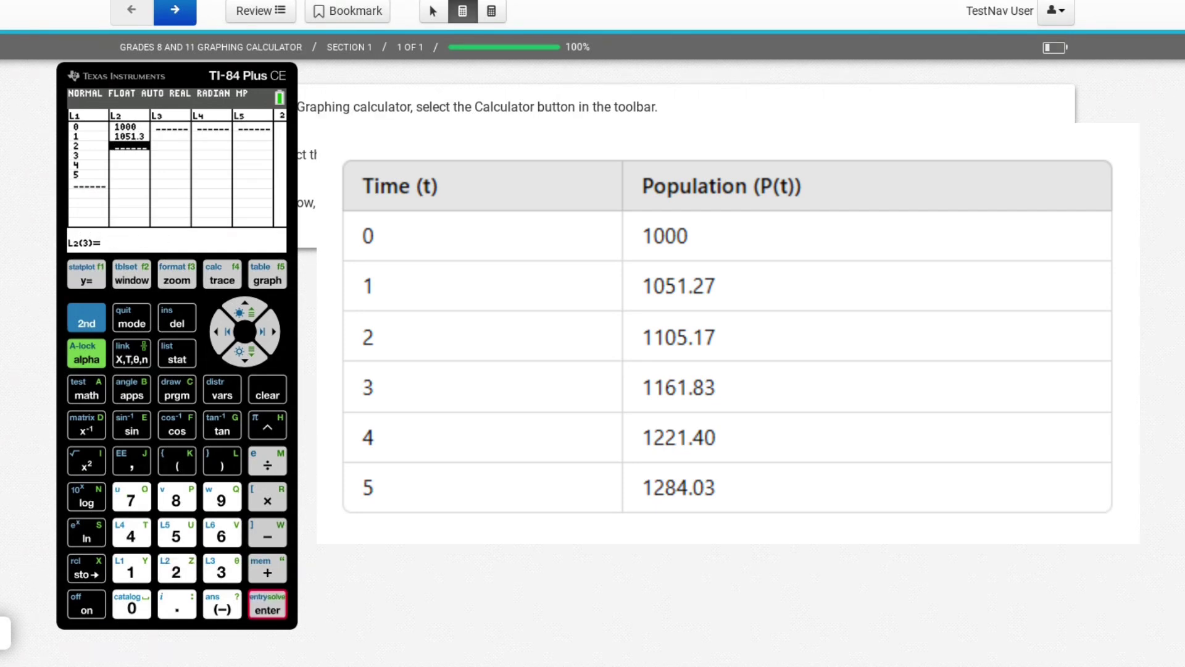
text(11.)
key(Left)
text(05.17)
key(Return)
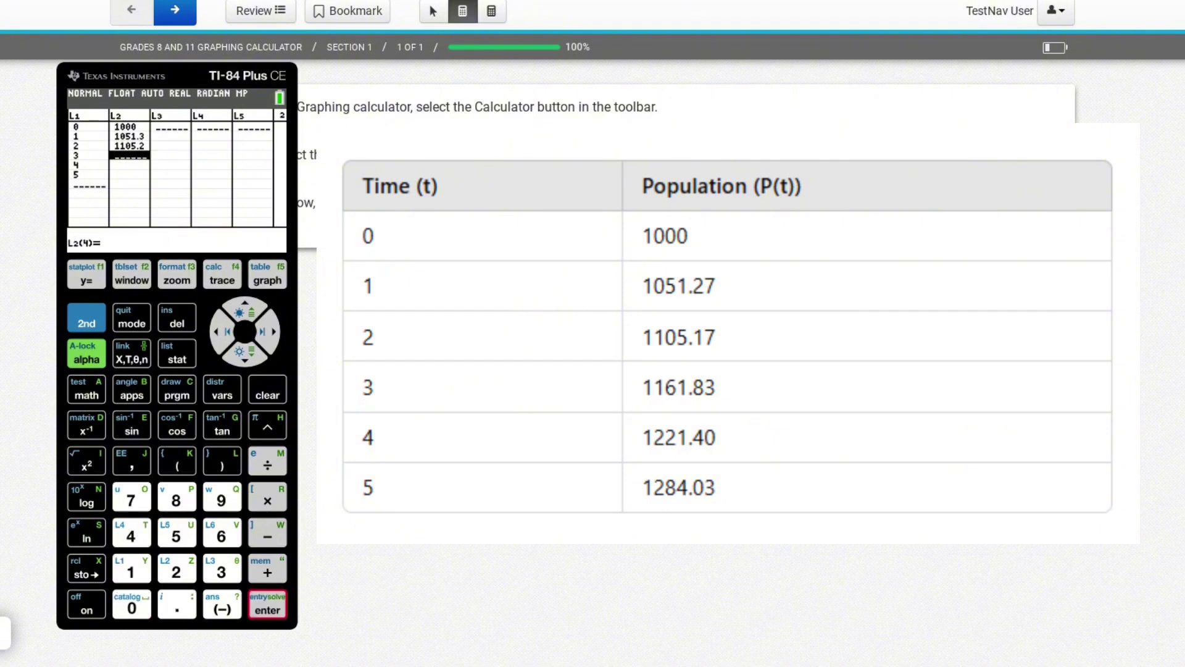
Enter 1161.83, 1221.40 and 1284.03 as the remaining L2 populations.
text(1161.83)
key(Return)
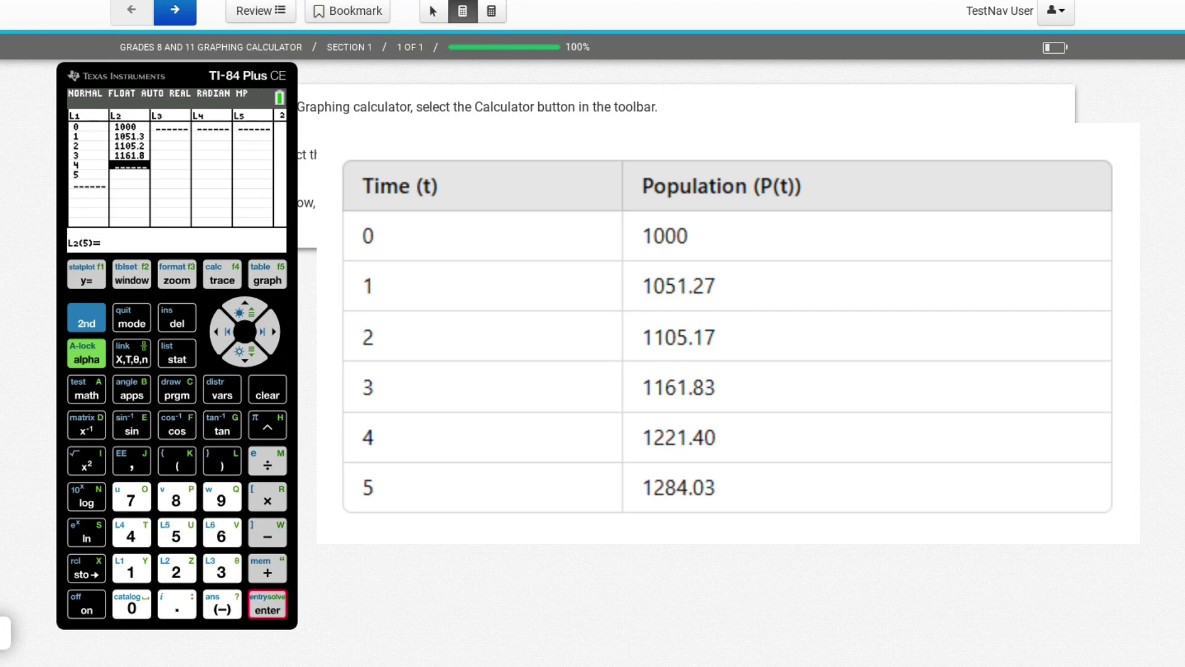
text(1221.40)
key(Return)
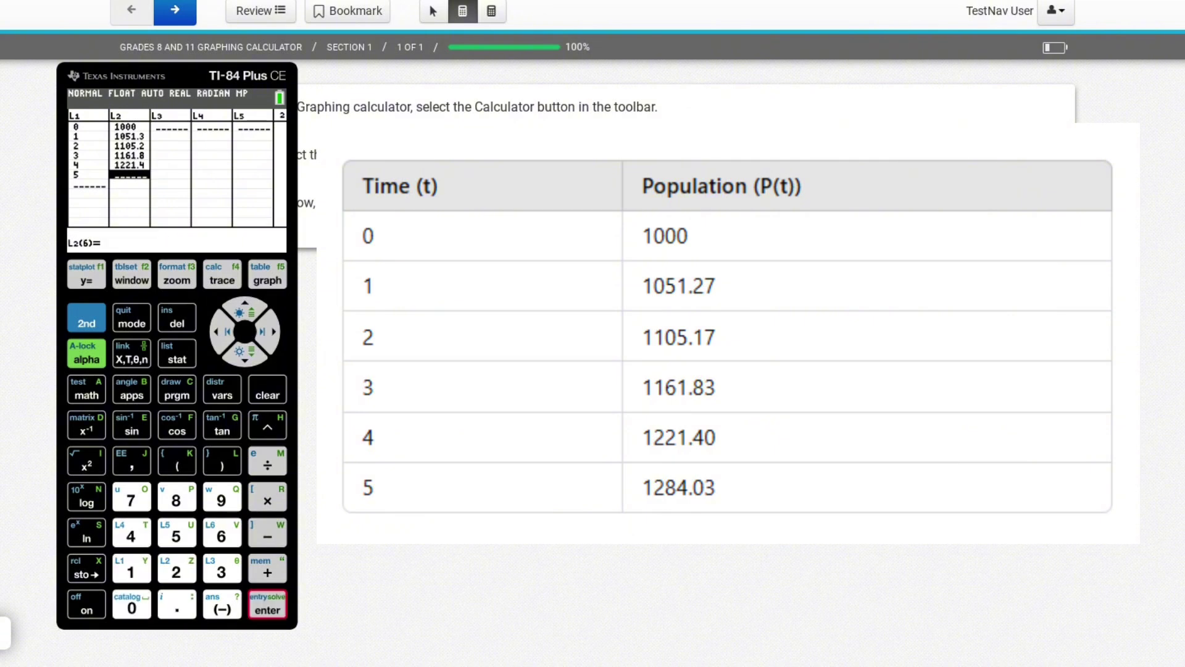
text(1284.03)
key(Return)
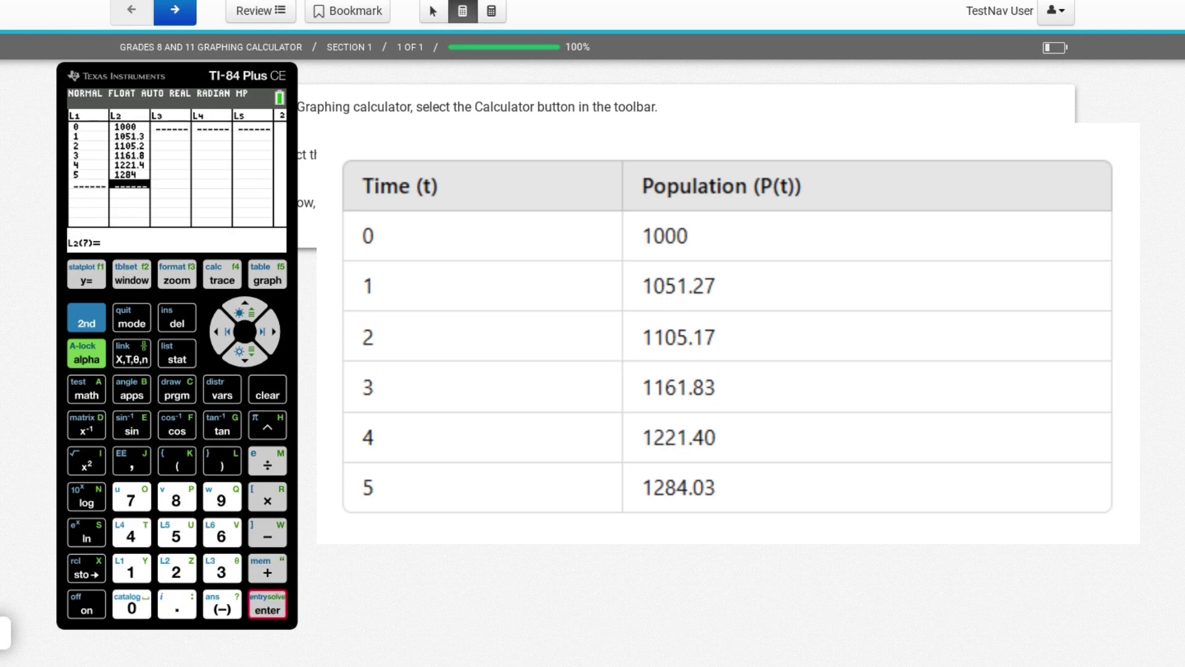
Scroll back up L2 to verify the six population entries.
key(Up)
key(Up)
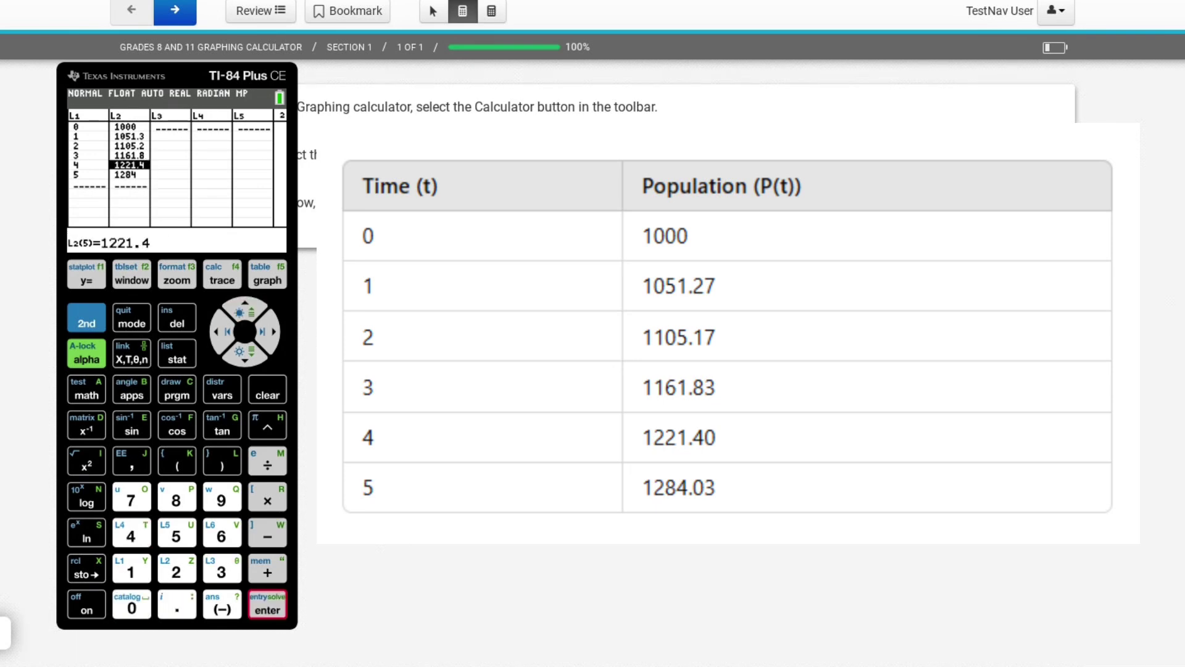
key(Up)
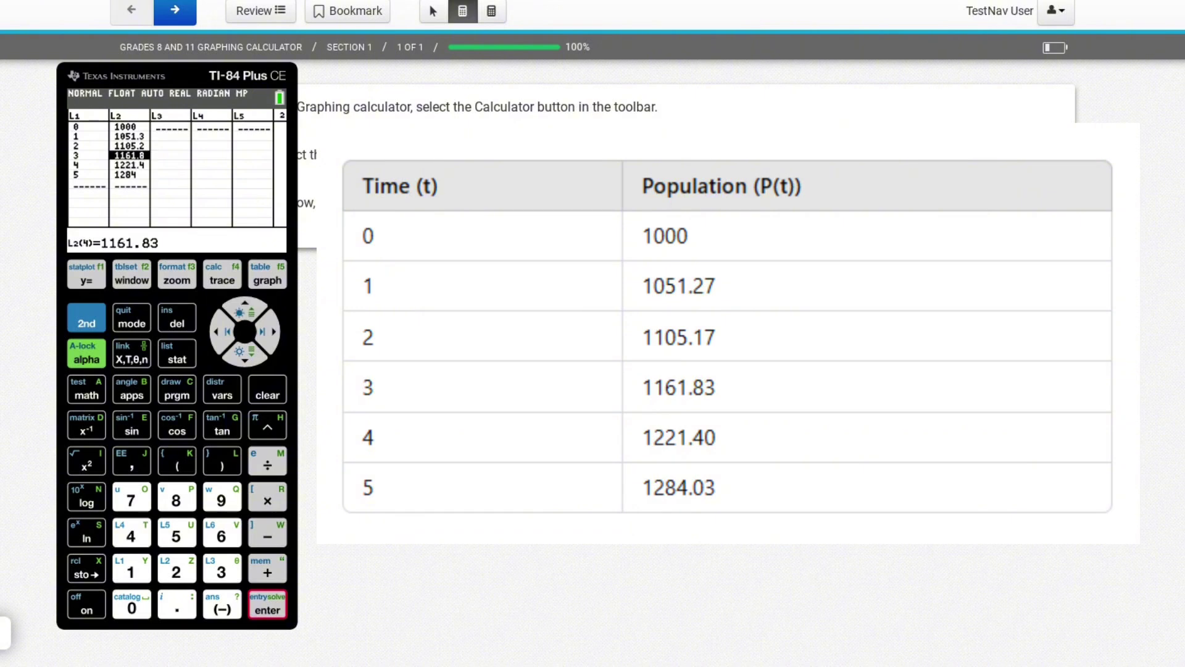
key(Up)
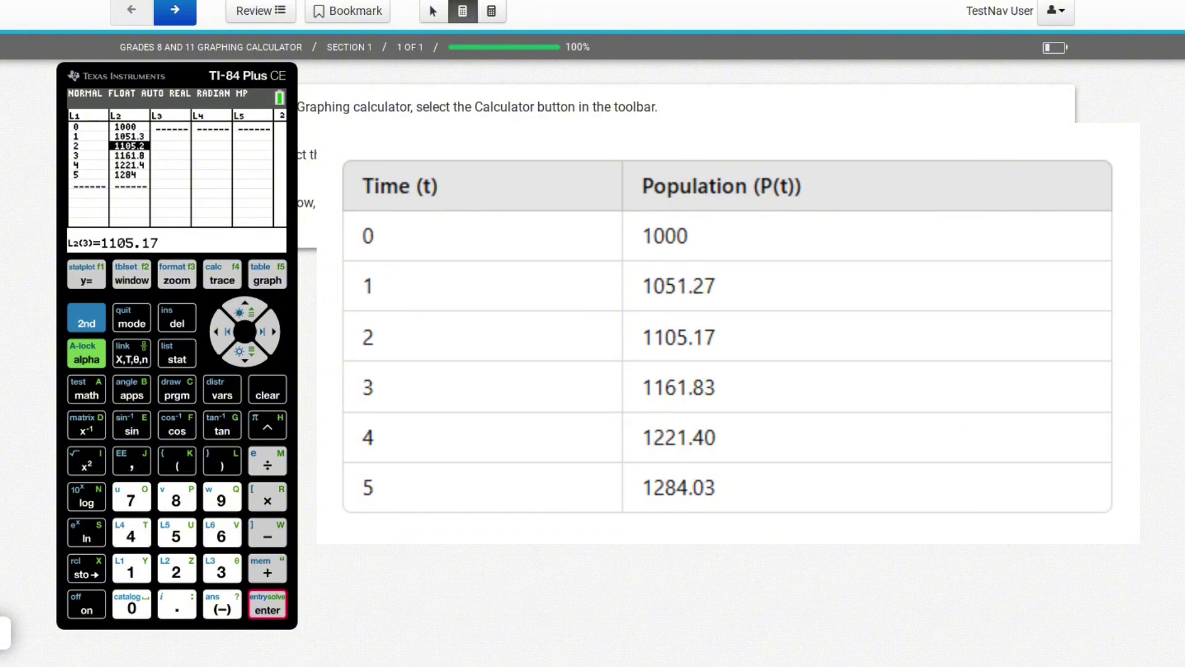
key(Up)
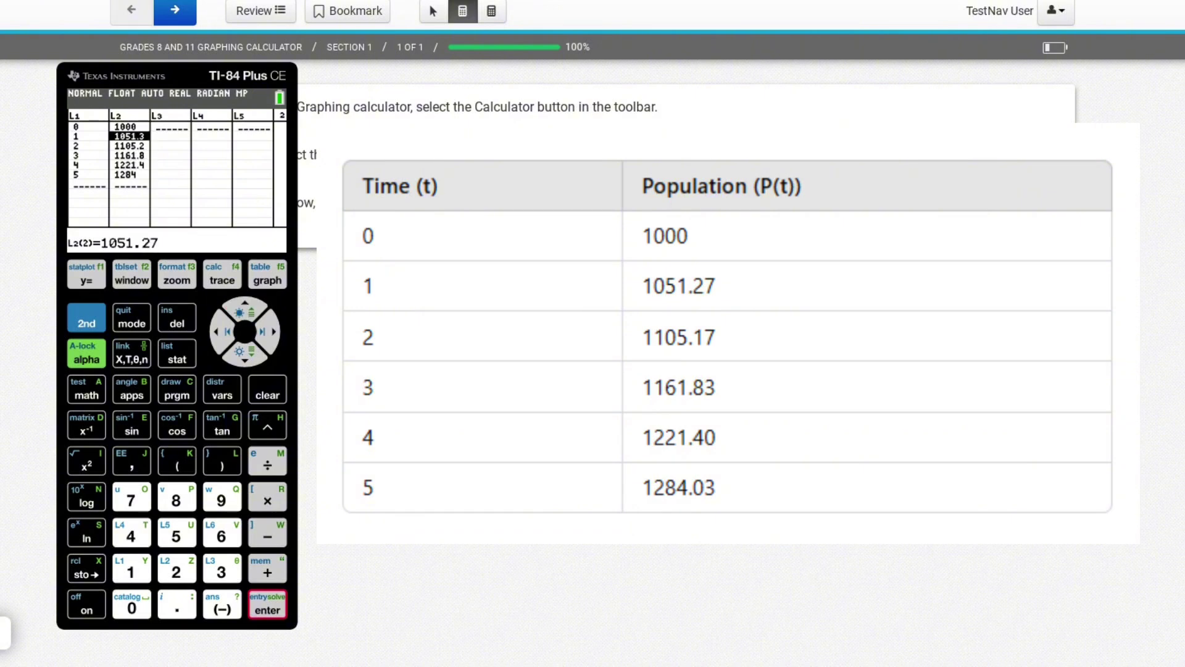
key(Up)
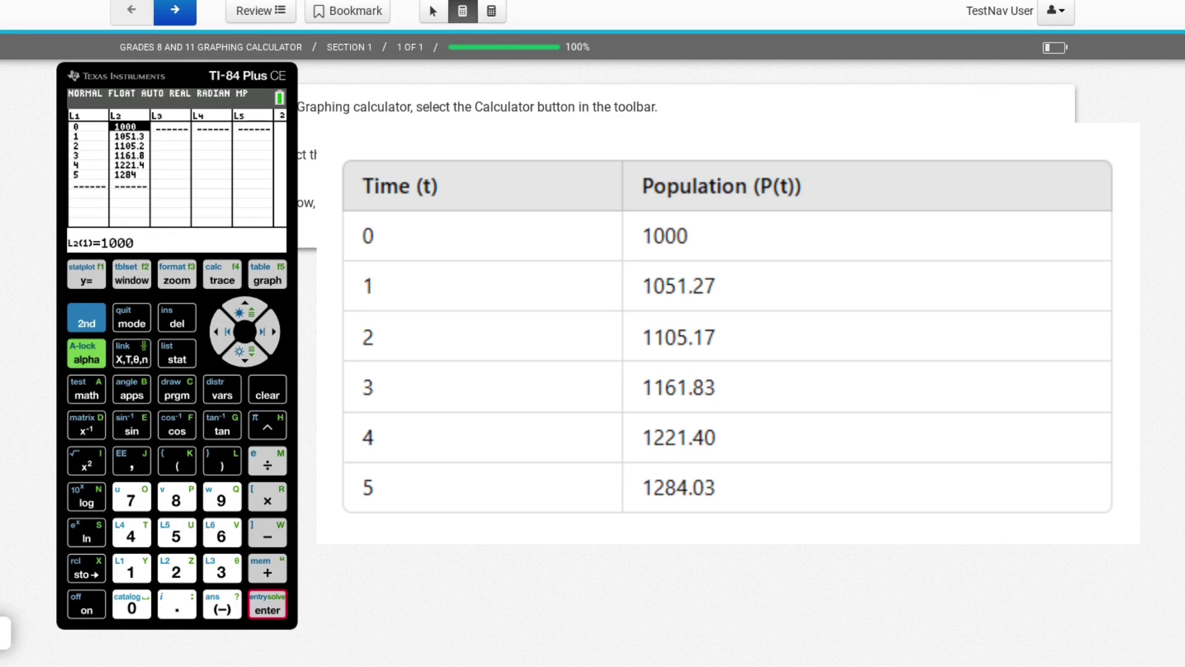
Choose ExpReg from the STAT CALC menu.
click(185, 359)
click(270, 337)
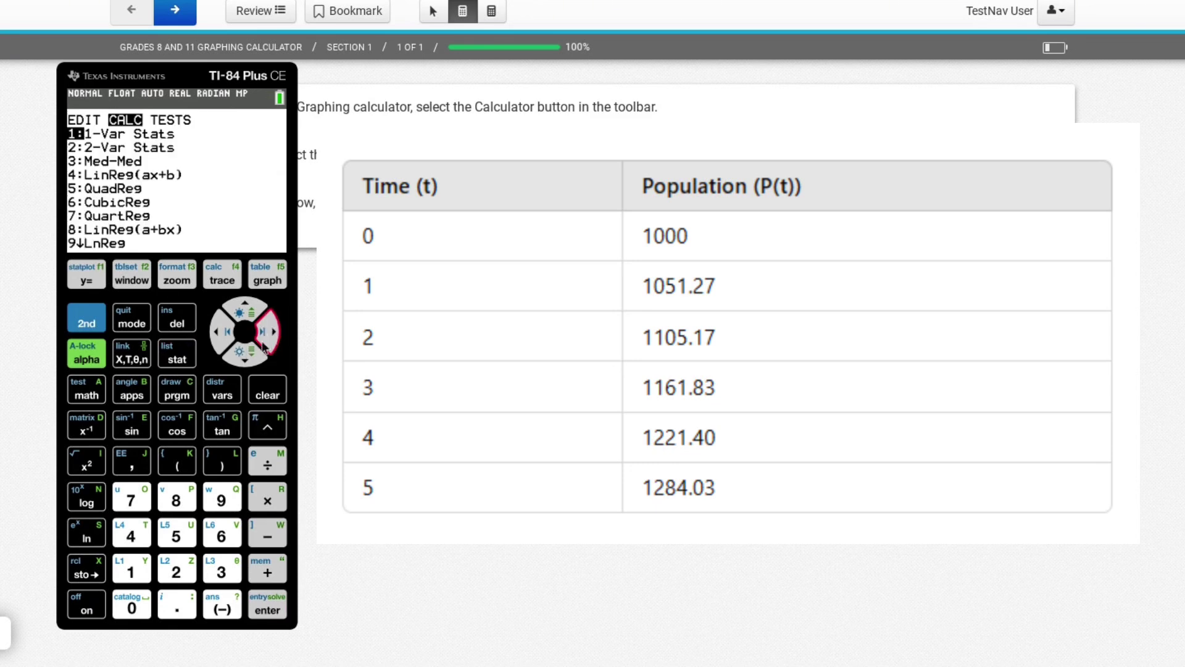
double_click(246, 357)
triple_click(246, 357)
double_click(247, 357)
double_click(247, 357)
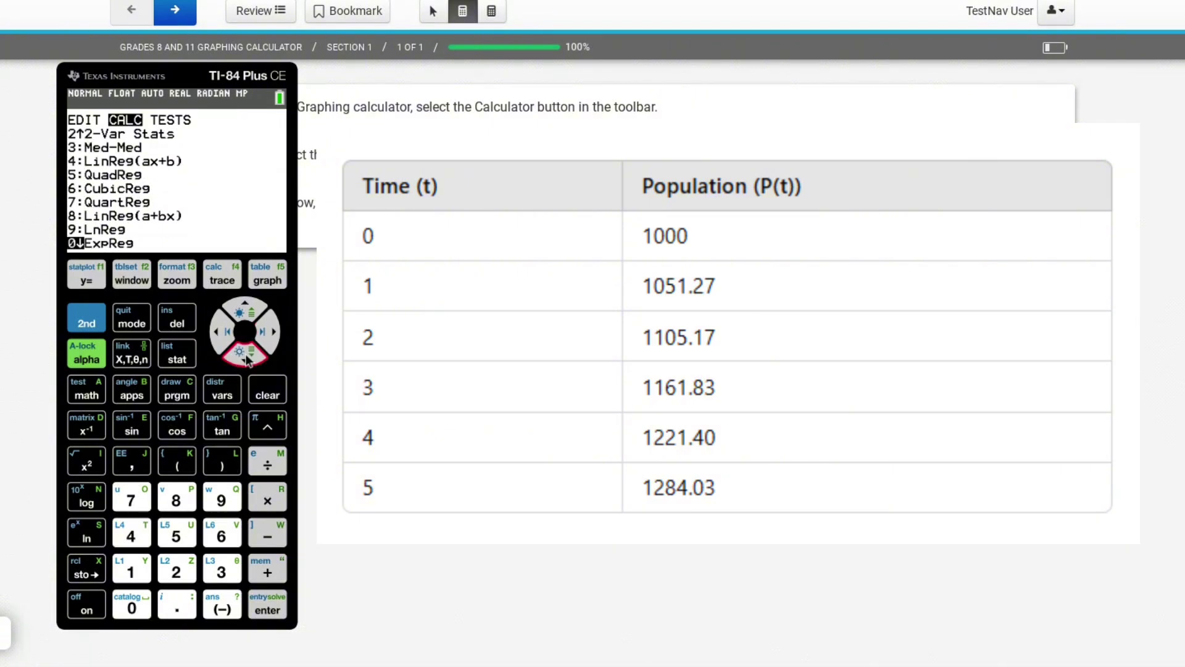
click(267, 605)
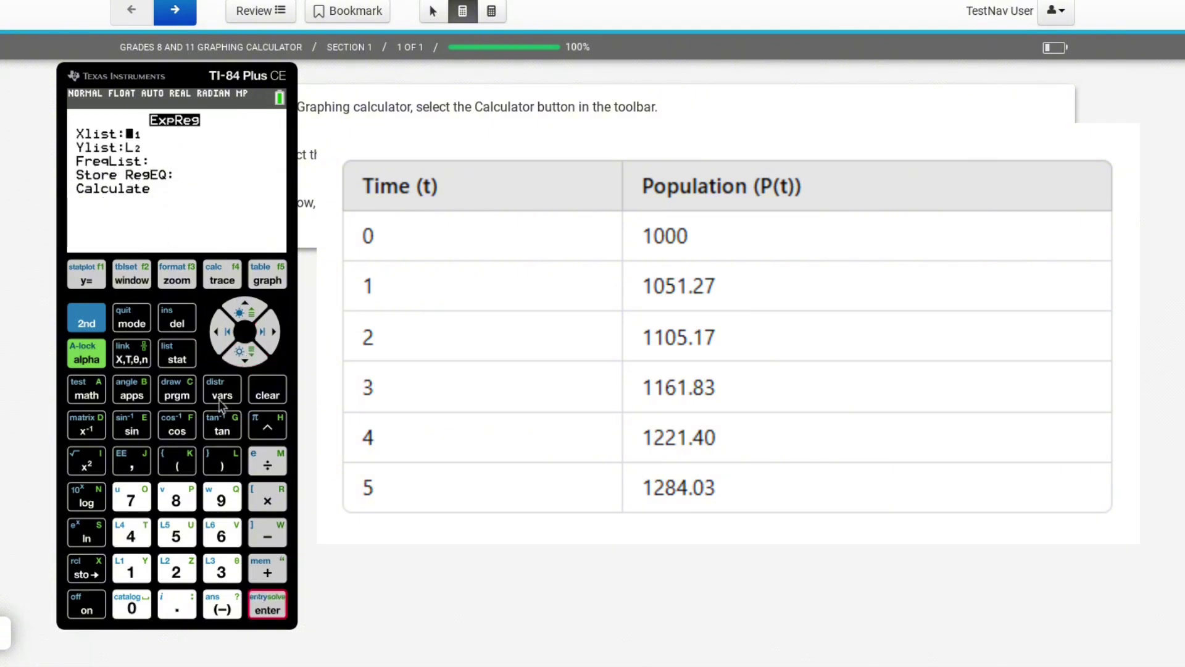
Set Store RegEQ to Y1 from Y-VARS and move to Calculate.
click(245, 359)
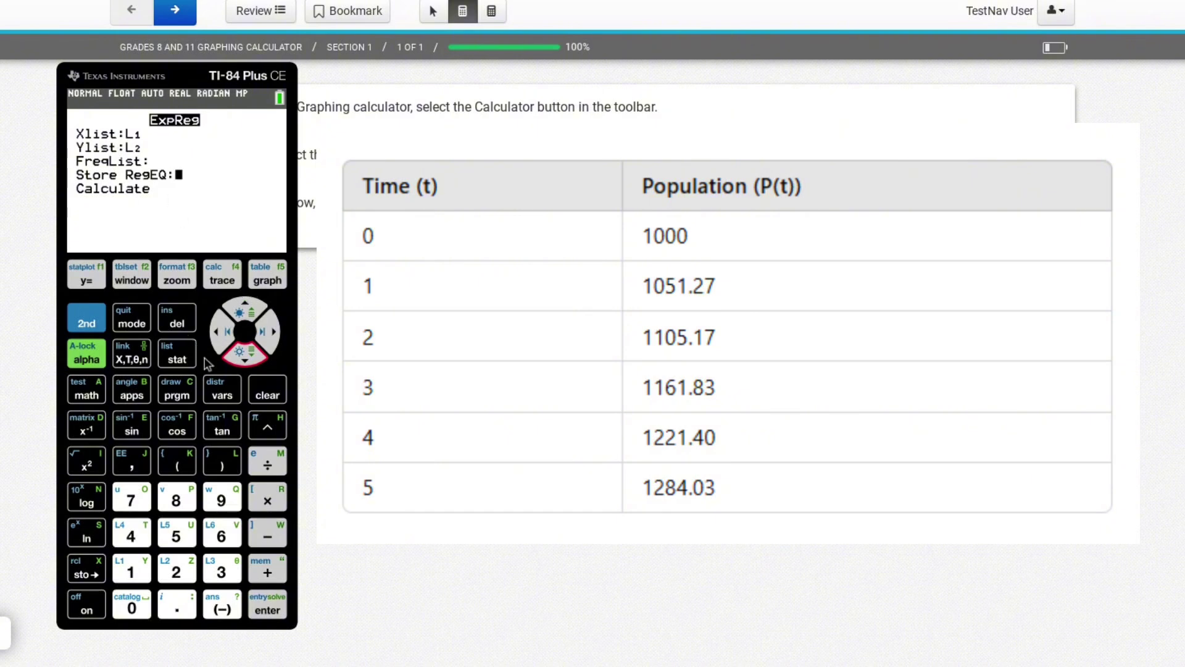
click(227, 398)
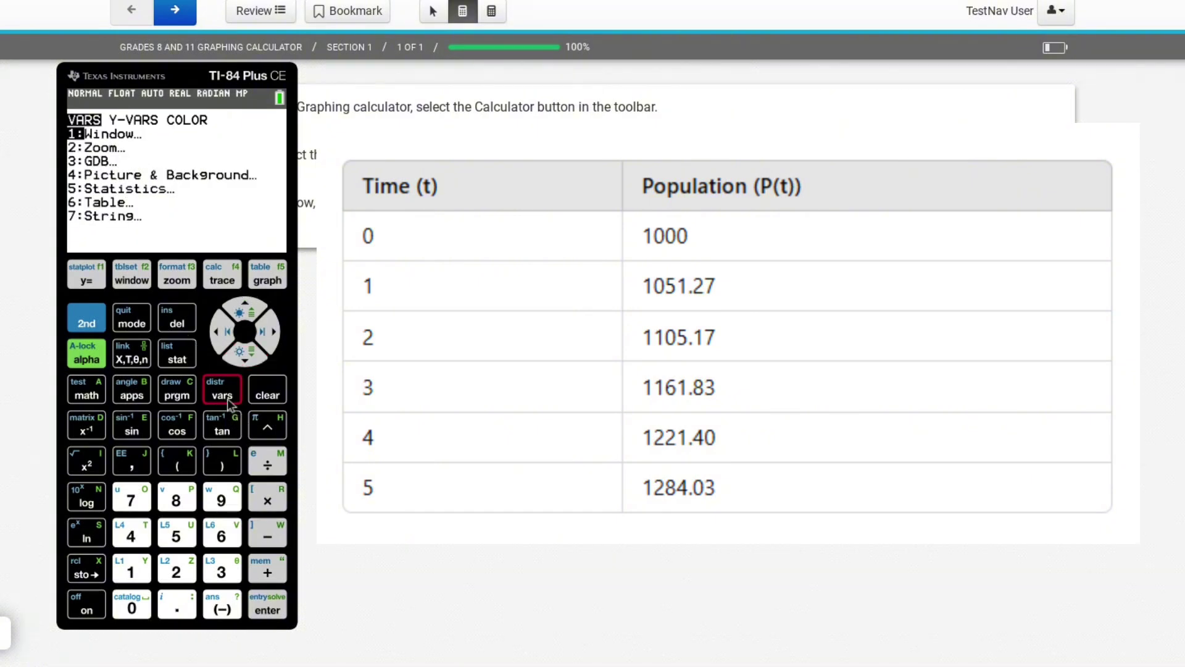
click(270, 333)
click(267, 608)
click(268, 608)
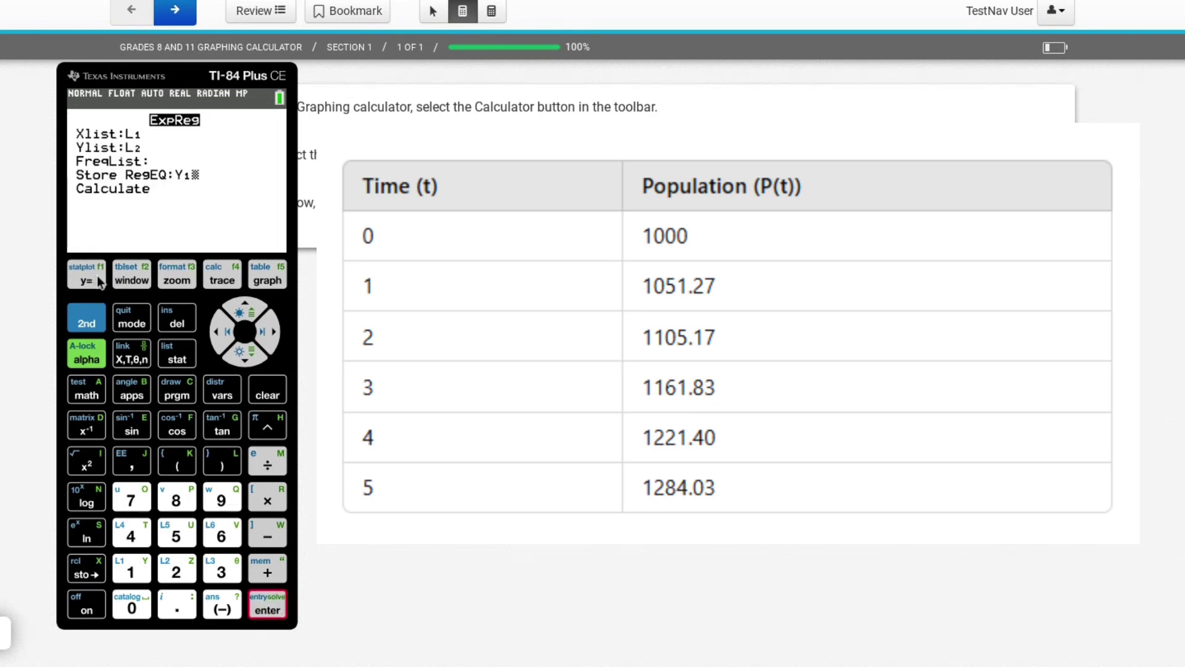
click(253, 355)
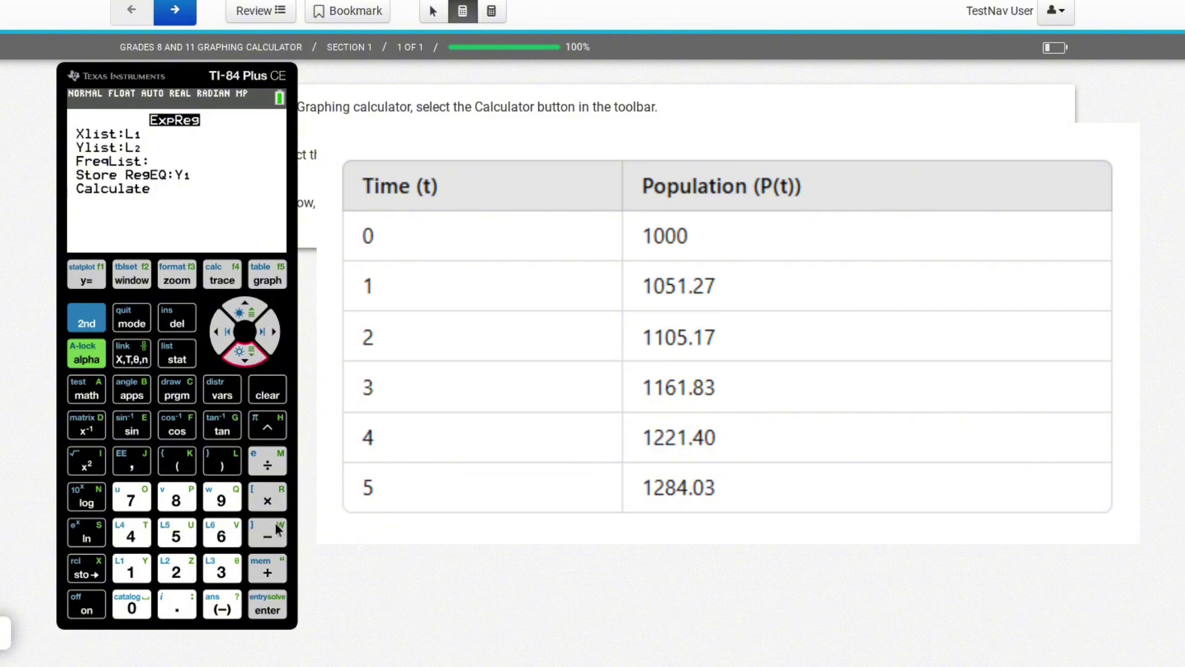
Run Calculate on ExpReg L1, L2, Y1, yielding a=999.9984848 and b=1.051271438.
click(267, 610)
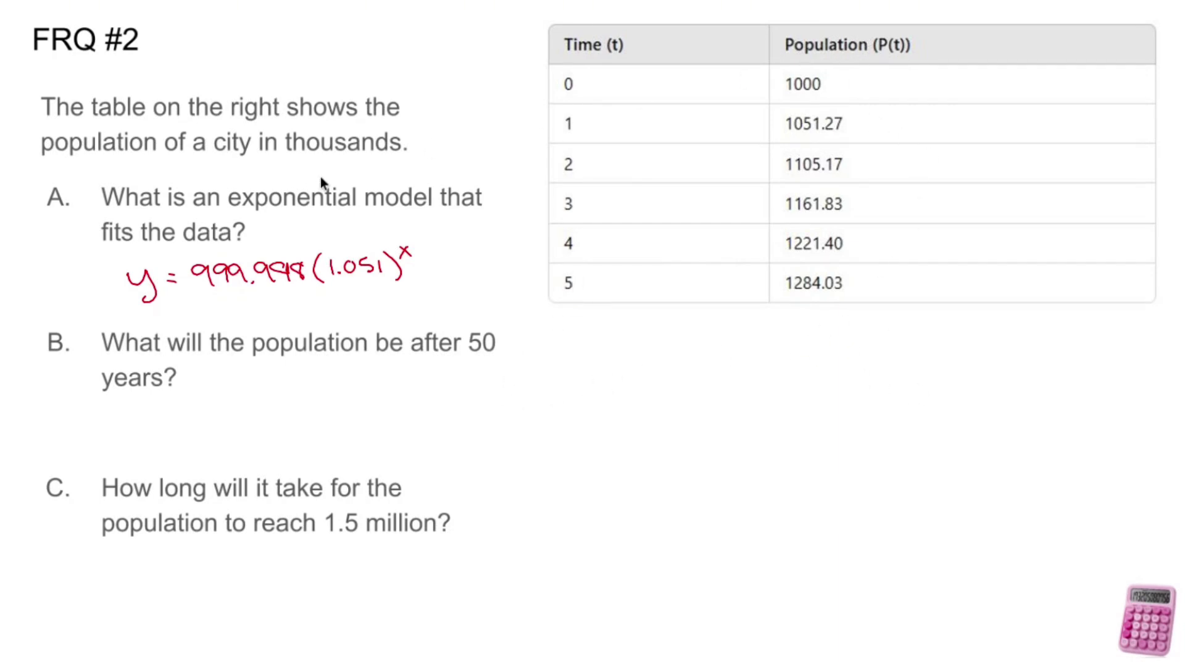
Underline the word 'thousands' in the slide's question.
drag(357, 164, 434, 158)
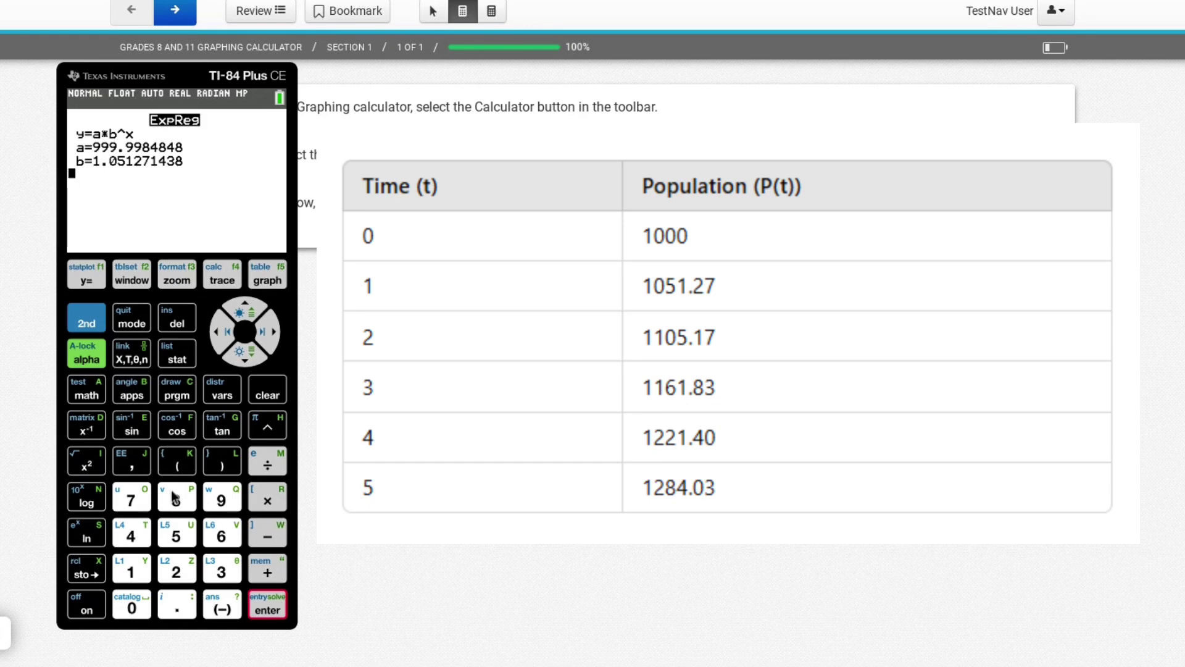
Open the TABLE and go to X=50 to read Y1=12182.673563767.
click(87, 321)
click(266, 278)
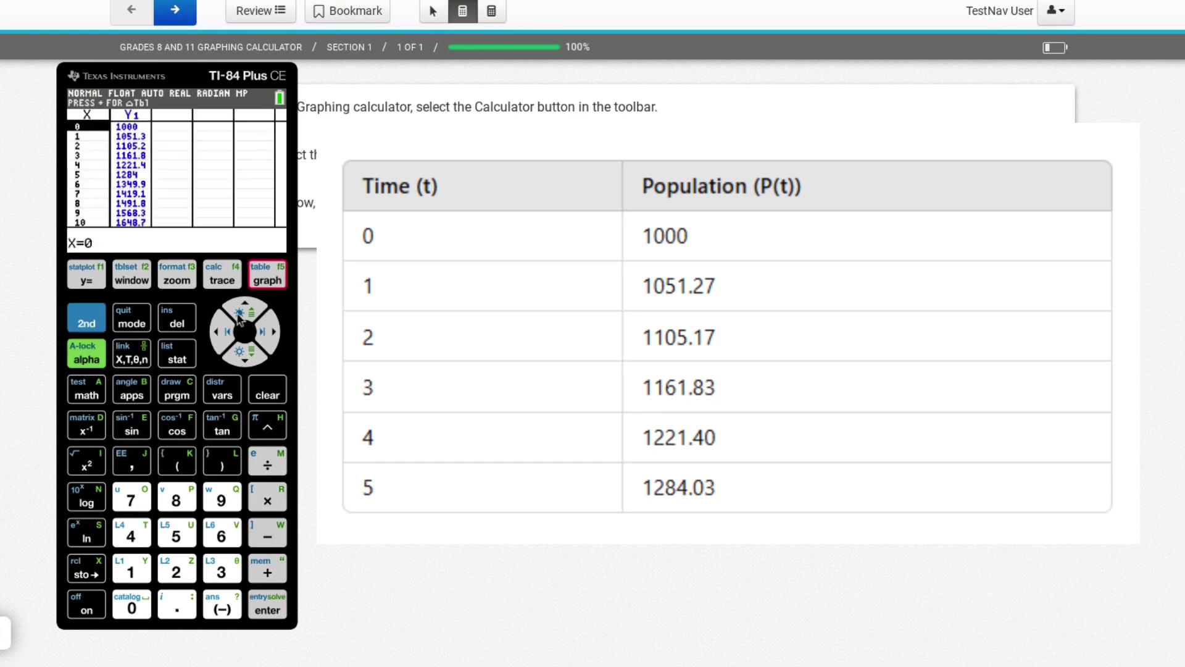
click(243, 364)
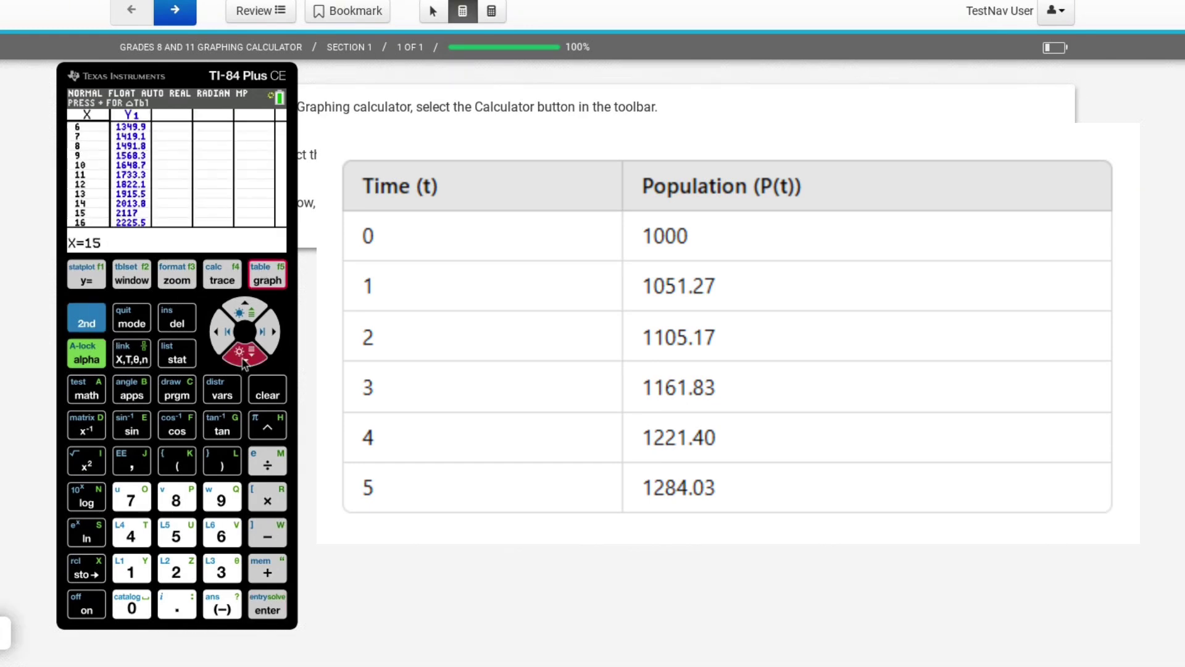
drag(244, 363, 244, 319)
click(245, 356)
click(265, 337)
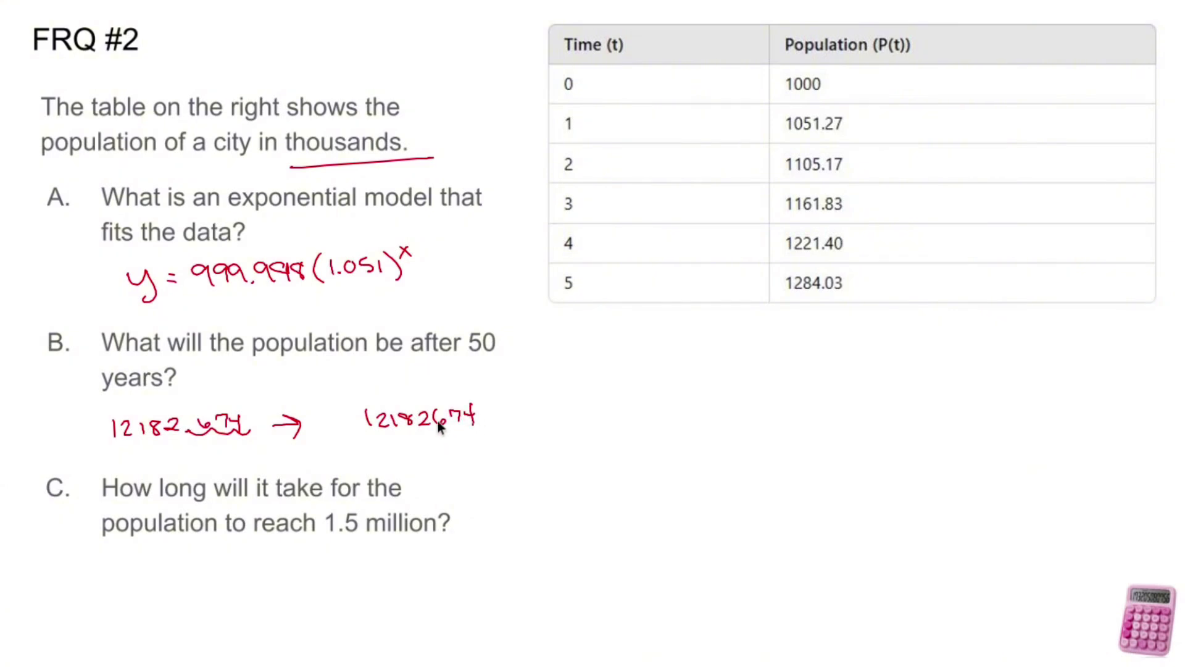
Correct a digit in the handwritten converted population figure under question B.
drag(390, 427, 389, 440)
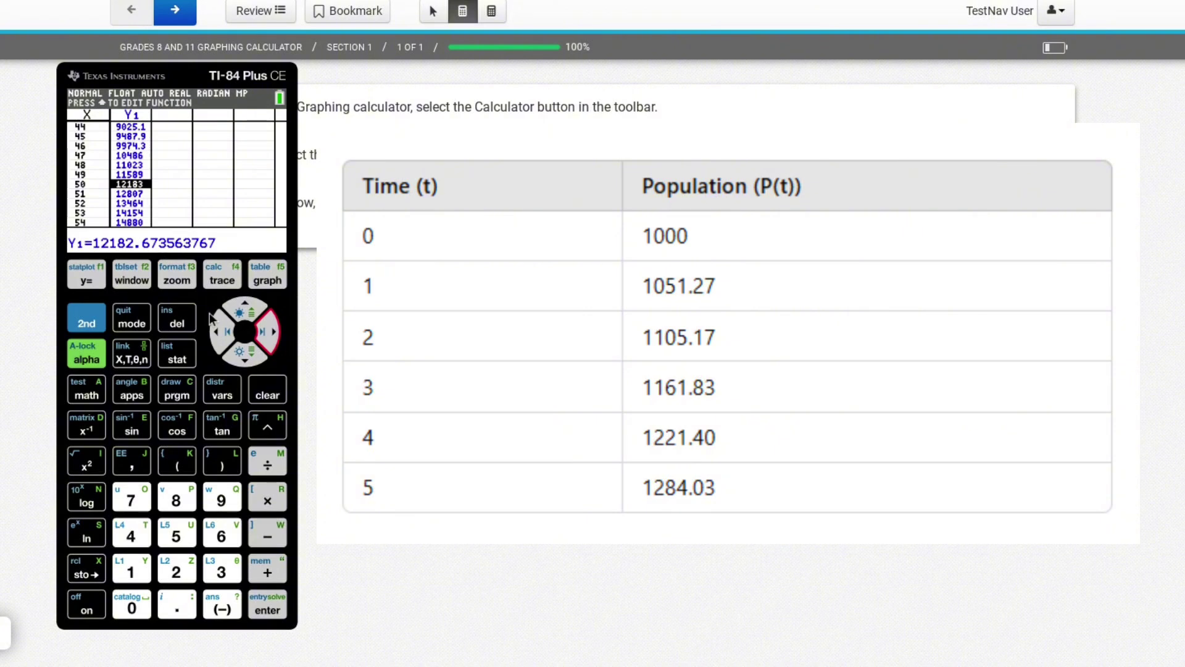
Scroll the table up from X=50 toward the early years.
click(245, 309)
click(245, 309)
click(245, 309)
click(244, 309)
click(244, 307)
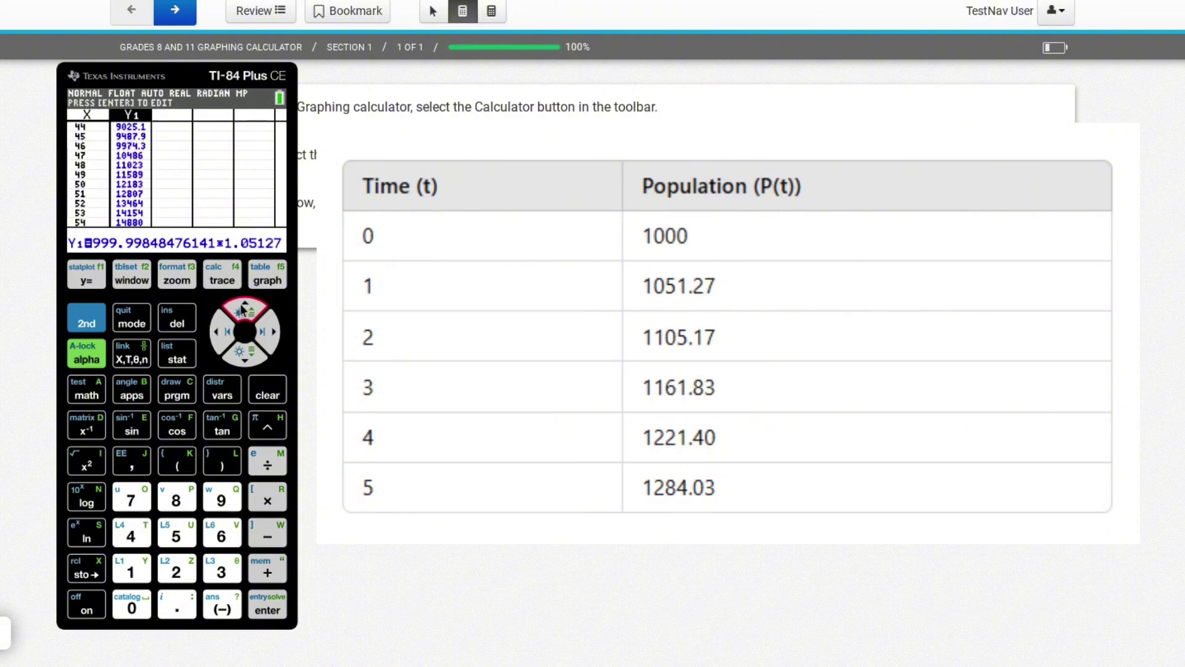
click(244, 355)
click(221, 334)
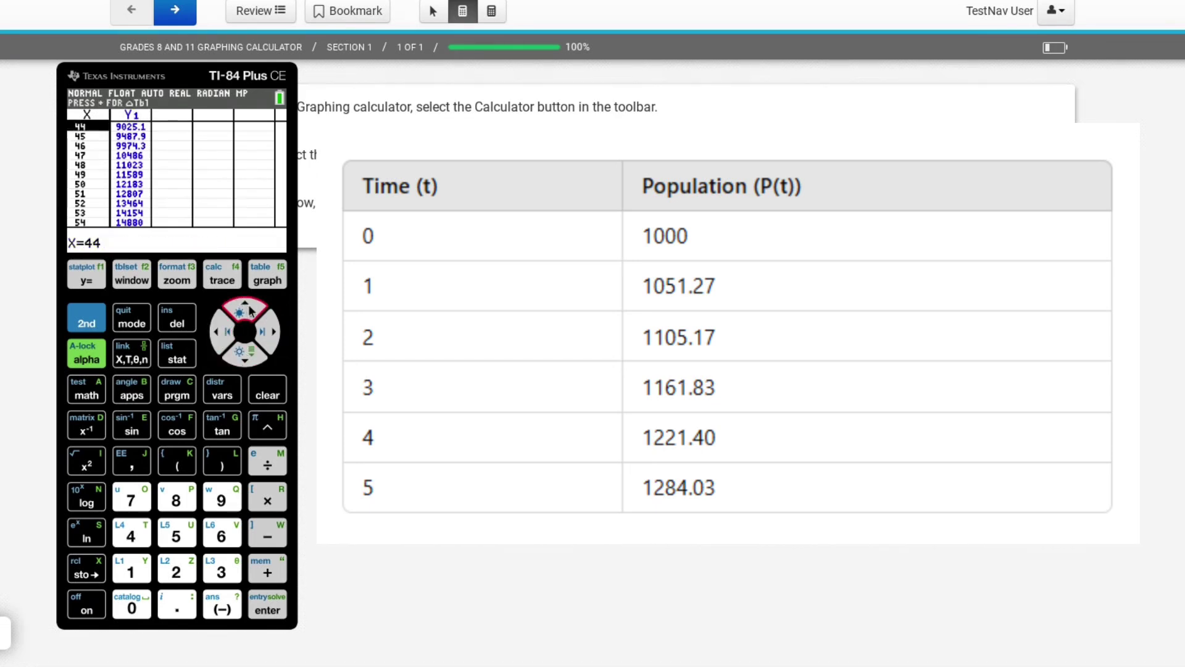
click(247, 309)
click(247, 309)
click(247, 309)
click(247, 309)
click(247, 308)
click(247, 309)
click(247, 308)
click(247, 308)
click(247, 309)
click(246, 308)
click(247, 309)
click(247, 309)
click(247, 309)
double_click(246, 308)
double_click(247, 309)
double_click(247, 308)
click(247, 309)
double_click(247, 309)
double_click(247, 309)
double_click(246, 309)
click(247, 309)
double_click(247, 309)
double_click(247, 309)
double_click(247, 308)
click(247, 308)
double_click(247, 309)
click(247, 308)
Settle on row X=9 and display its full Y1 value, 1568.3143986514.
click(242, 353)
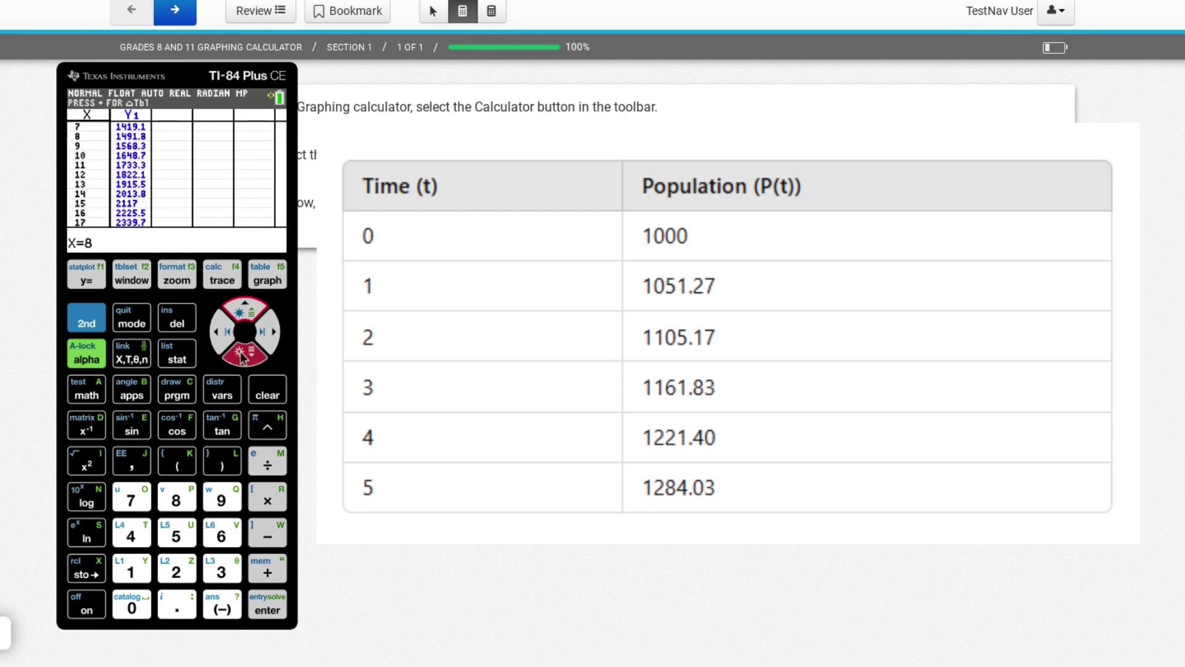
click(244, 354)
click(272, 343)
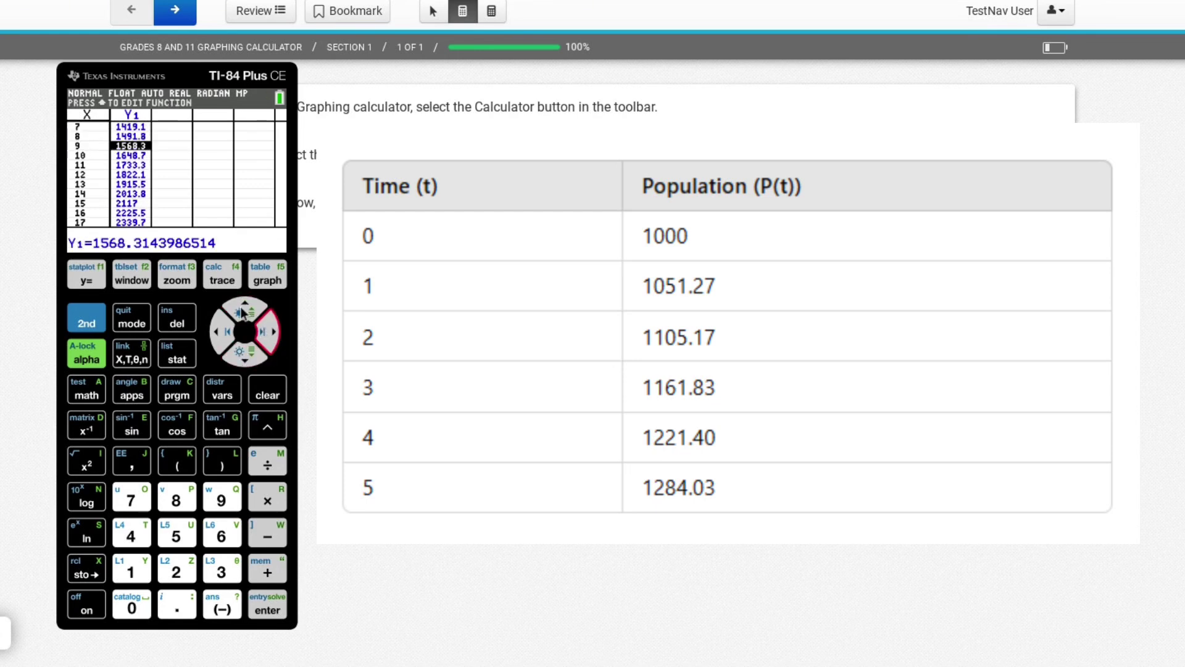
Enter Y2=1500 in the Y= editor and graph it with the model.
click(86, 277)
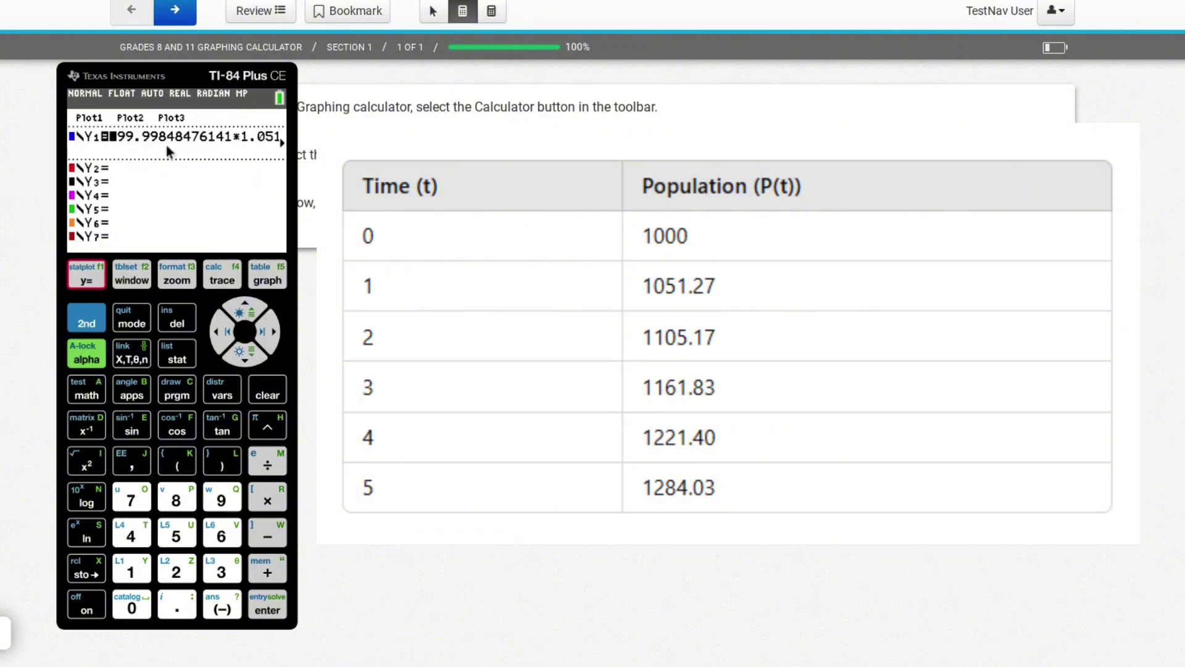
click(243, 355)
click(136, 573)
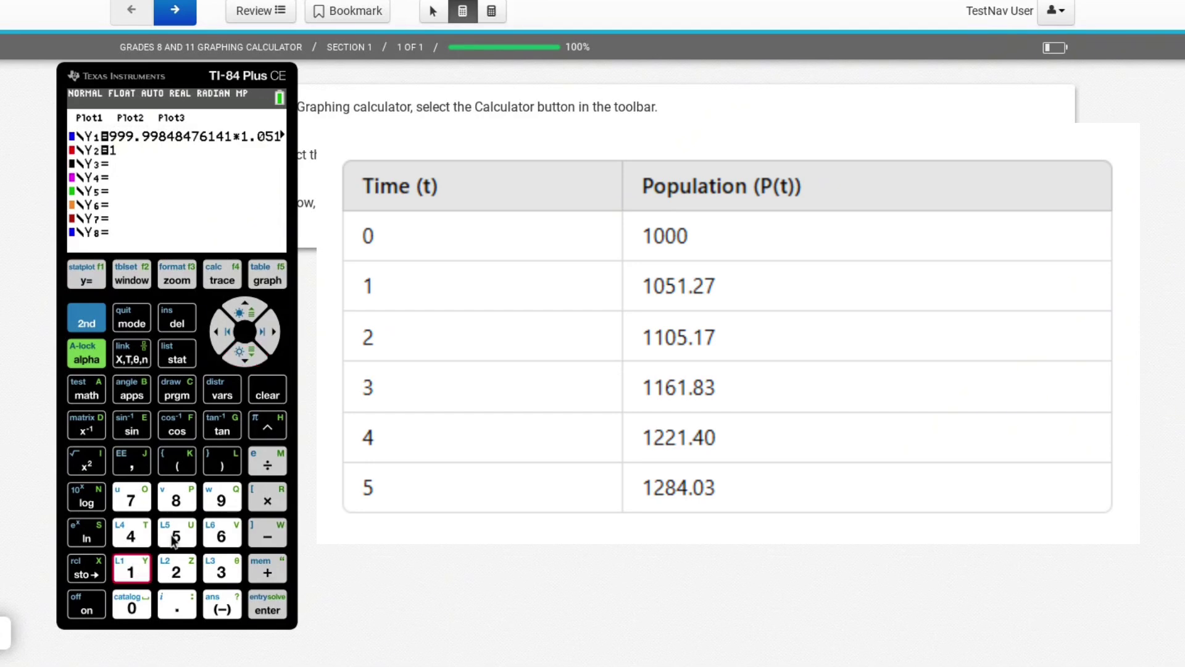
click(175, 538)
click(141, 607)
click(140, 608)
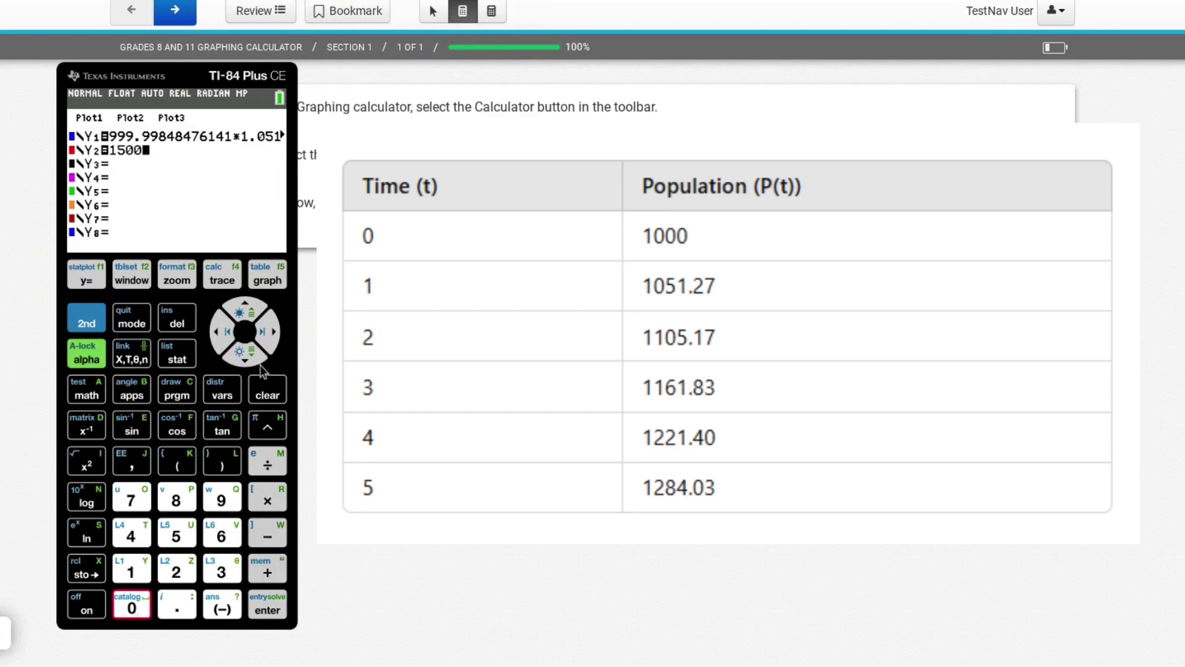
click(278, 277)
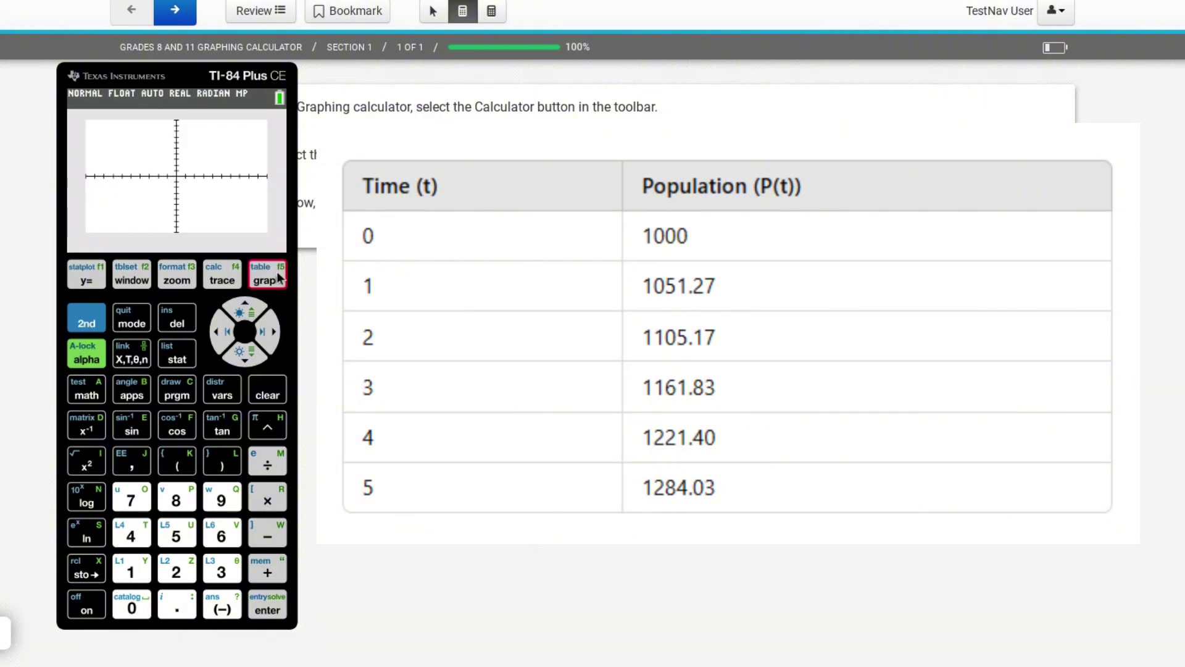
click(86, 277)
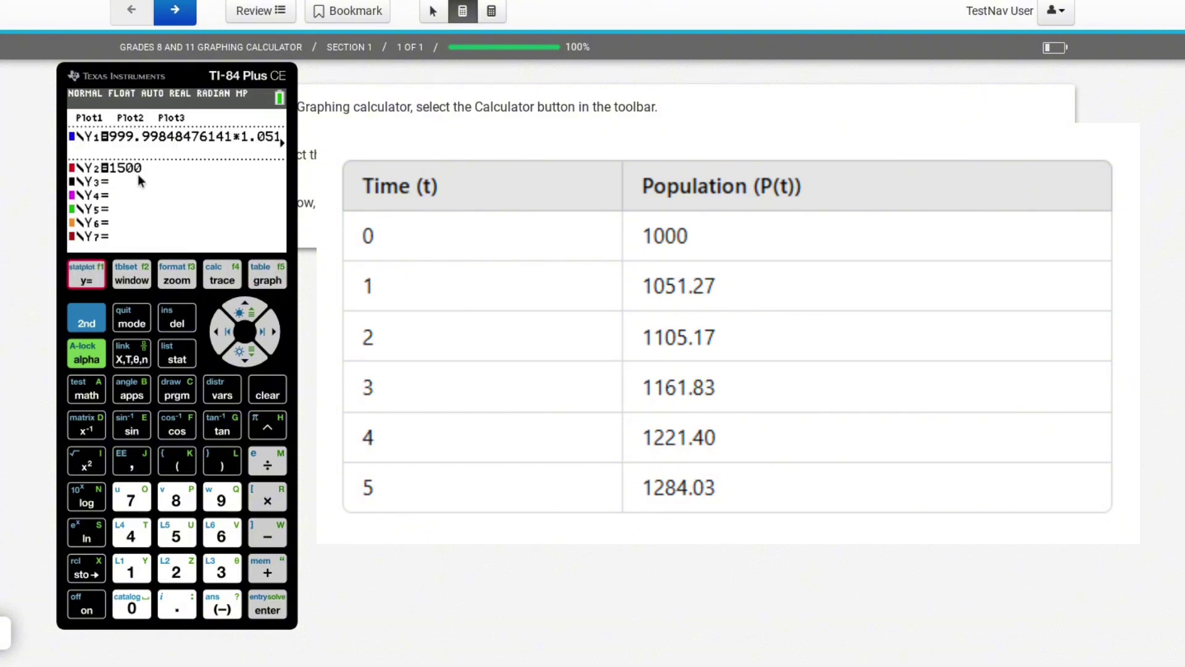
Set the window to Ymin=1400 and Ymax=1600, then redraw the graph.
click(132, 279)
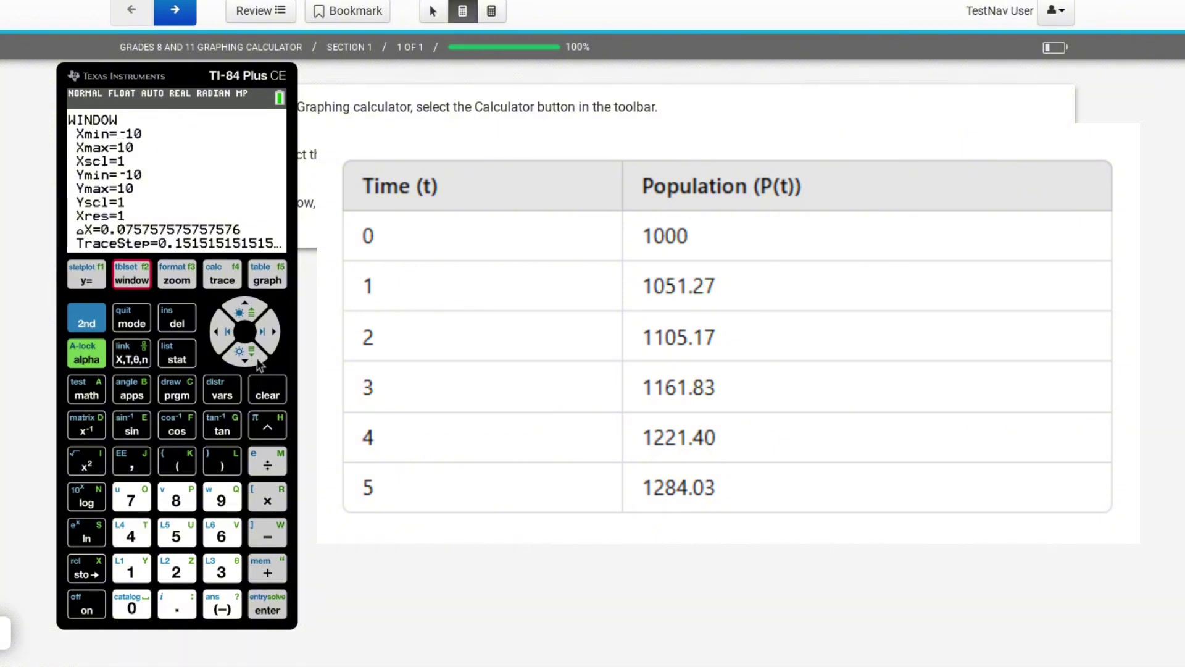
click(259, 361)
click(259, 362)
click(259, 362)
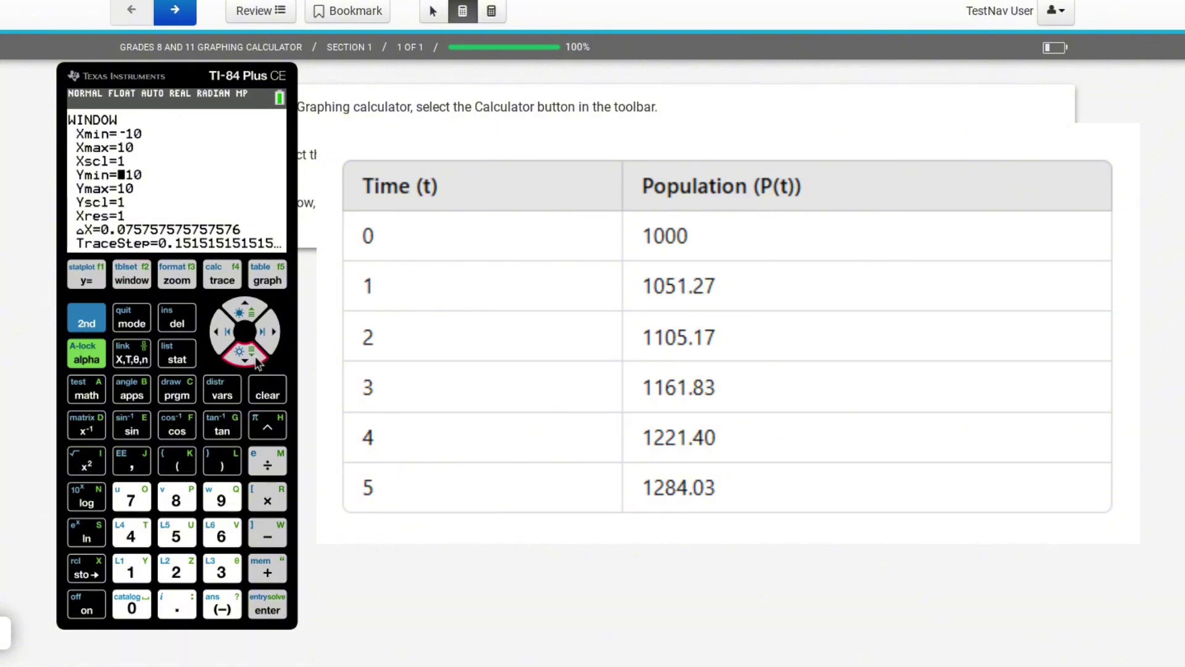
click(141, 578)
click(137, 538)
click(130, 606)
click(131, 607)
click(245, 355)
click(131, 571)
click(219, 538)
click(142, 603)
click(142, 603)
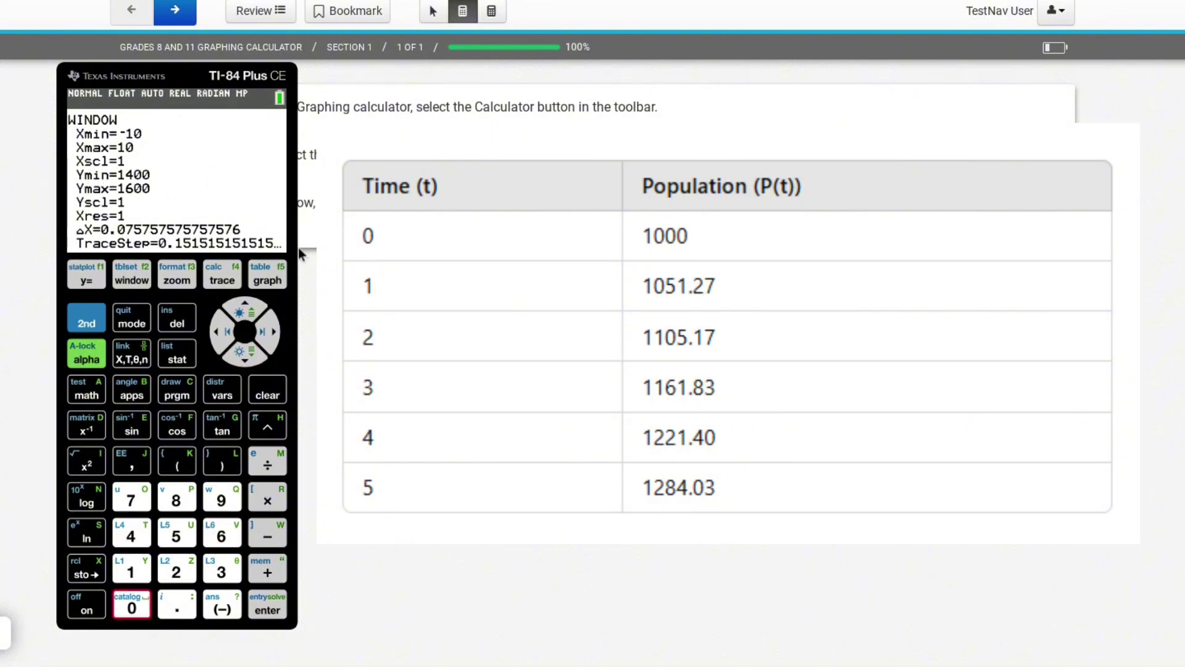
click(272, 279)
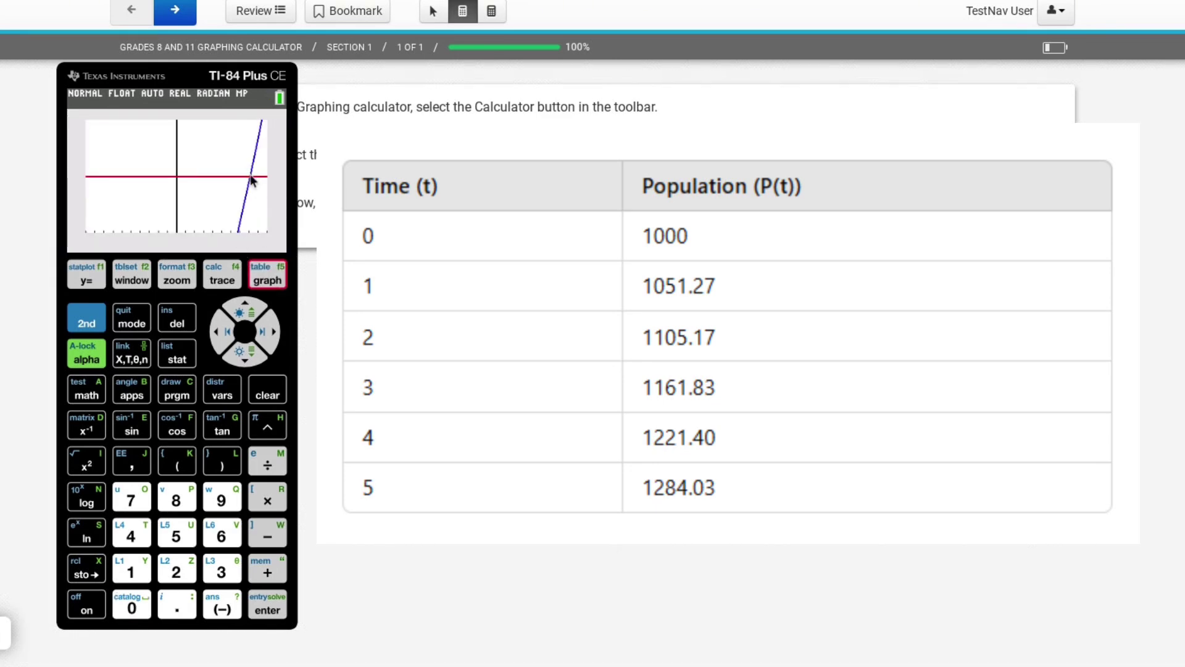
Use the CALC intersect tool on the model and Y2=1500, finding the crossing at X=8.1092797.
click(89, 324)
click(227, 280)
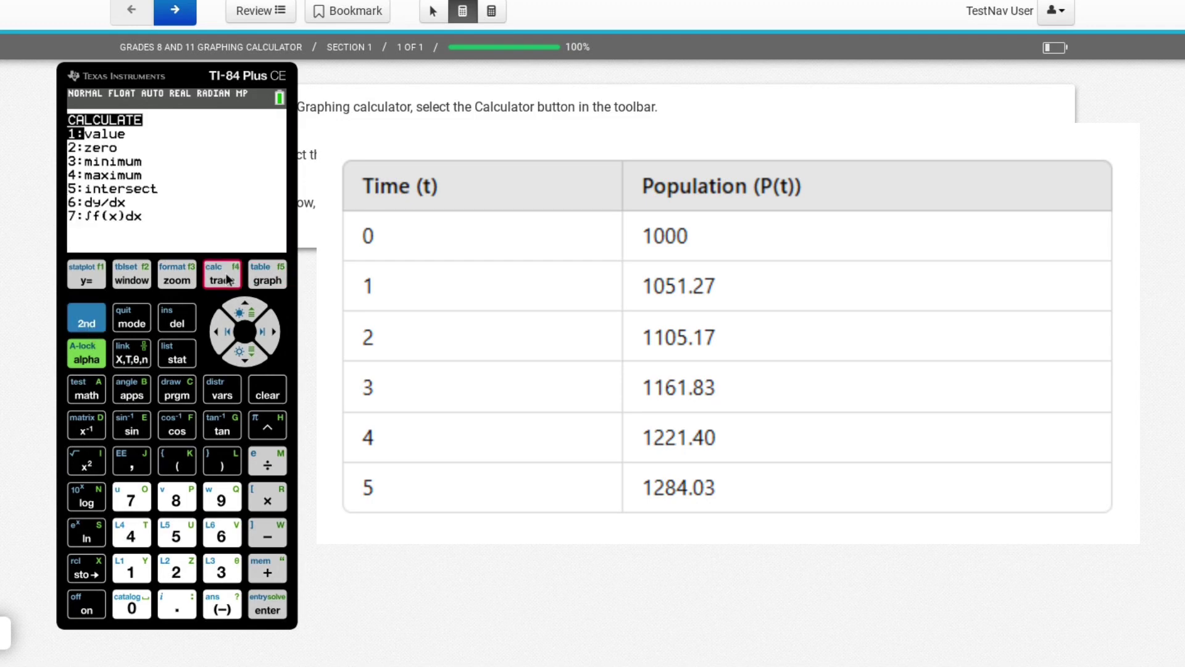
click(177, 538)
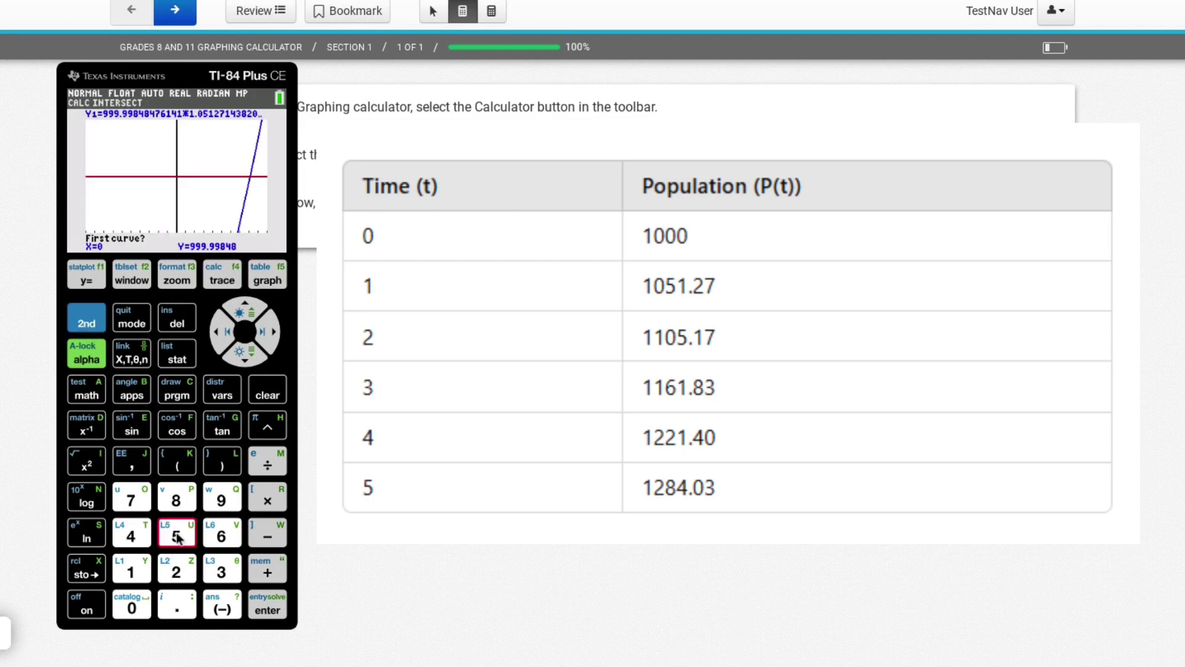
click(272, 336)
drag(270, 334, 270, 335)
click(223, 332)
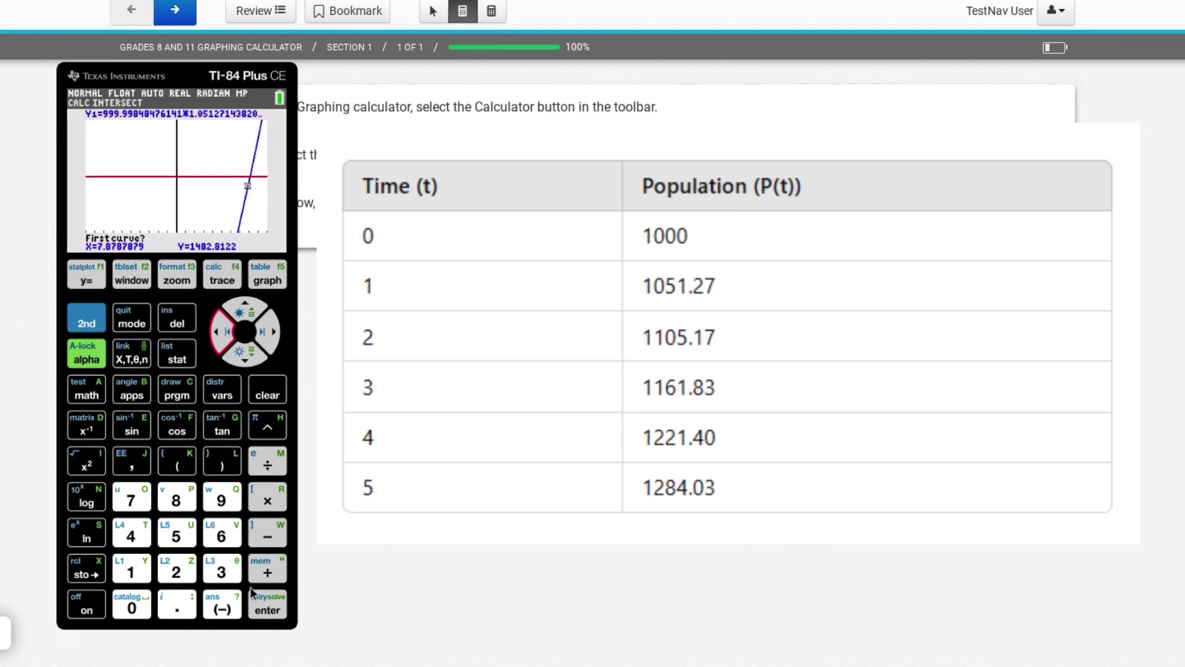
click(267, 605)
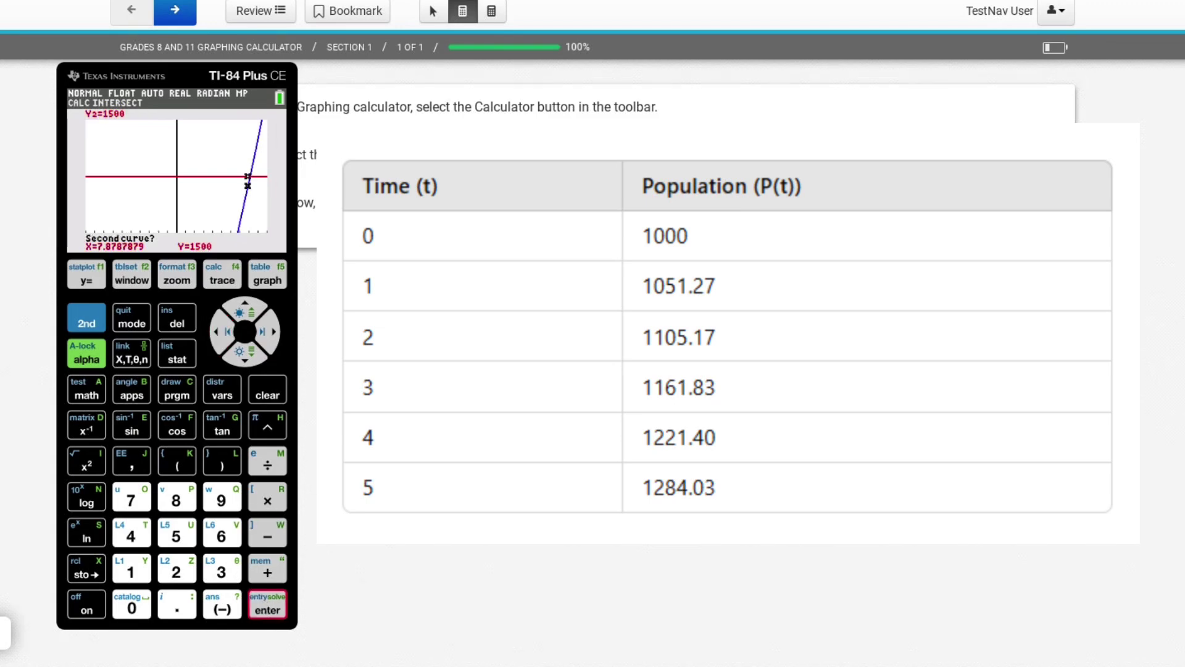
click(273, 330)
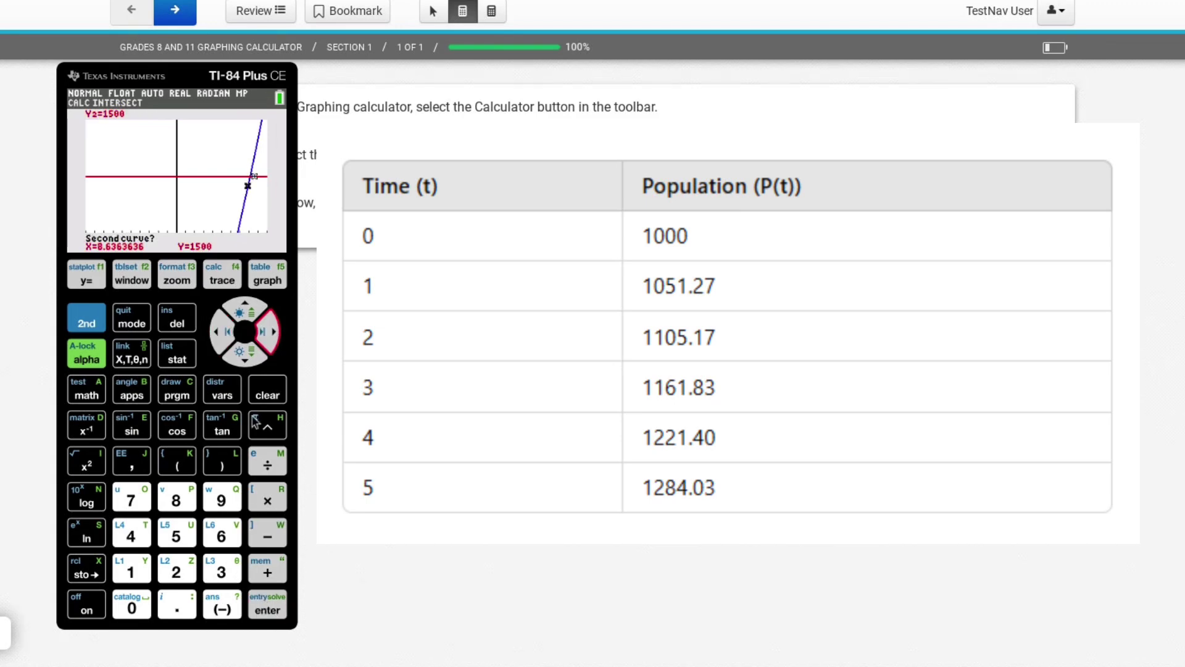
click(268, 604)
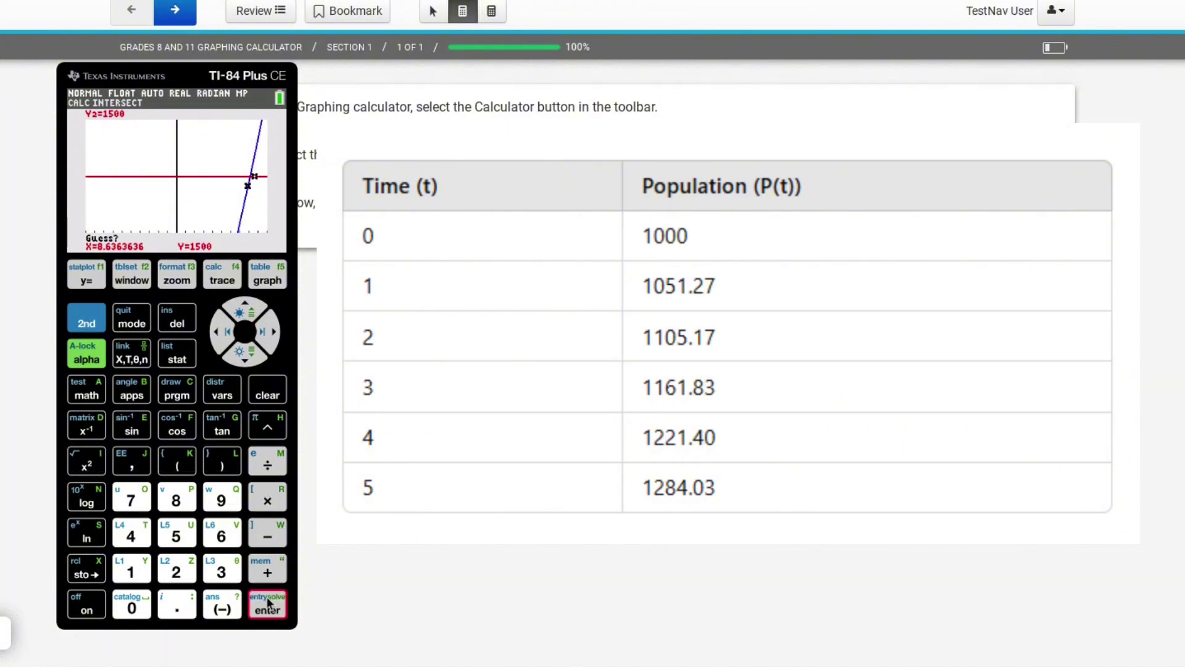
click(268, 604)
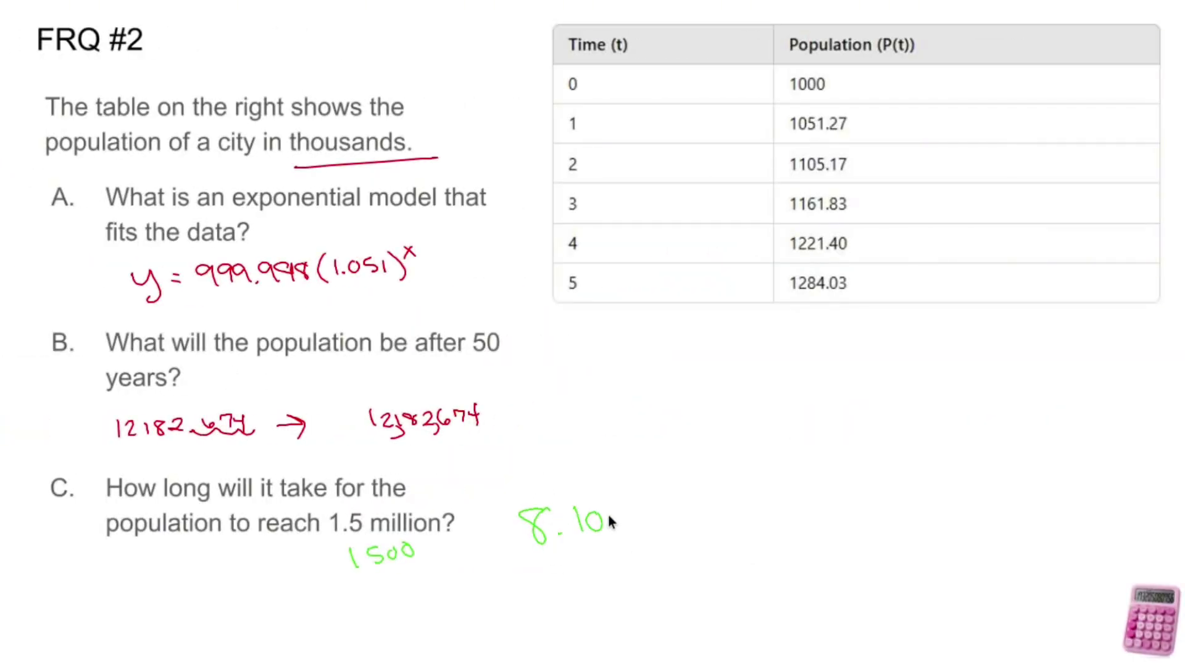
Circle the 8.109 years answer for C and the 50-year population answer for B in green.
mouse_move(646, 495)
mouse_down()
mouse_move(727, 559)
mouse_move(548, 481)
mouse_up()
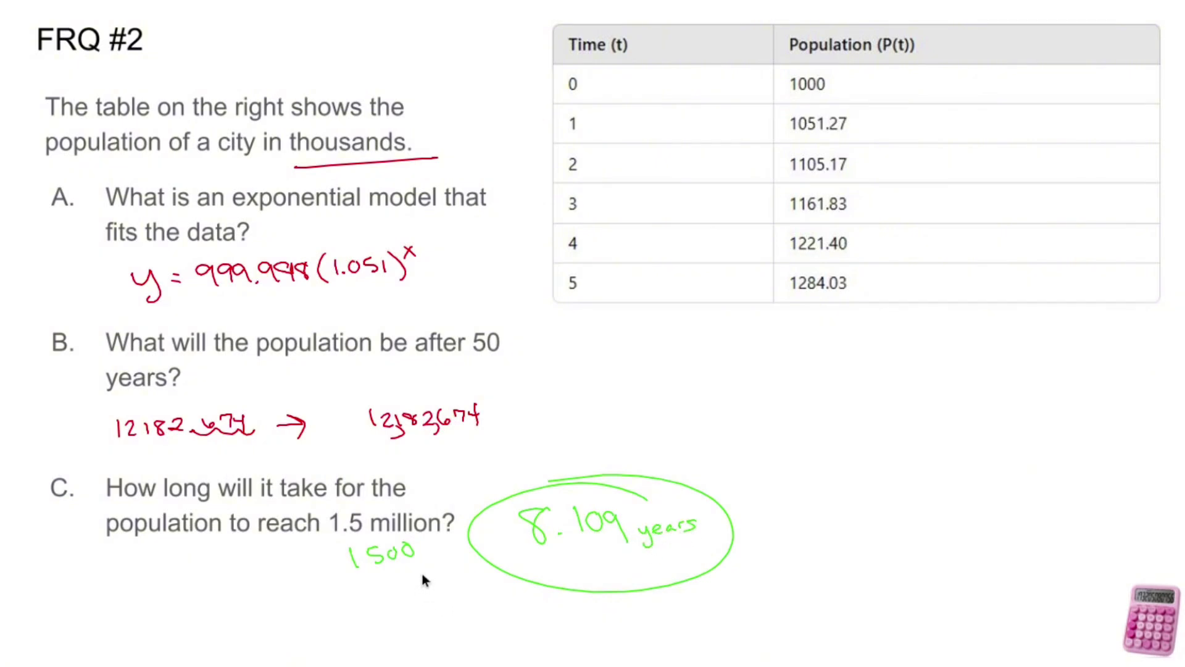
mouse_move(486, 383)
mouse_down()
mouse_move(343, 401)
mouse_move(476, 381)
mouse_up()
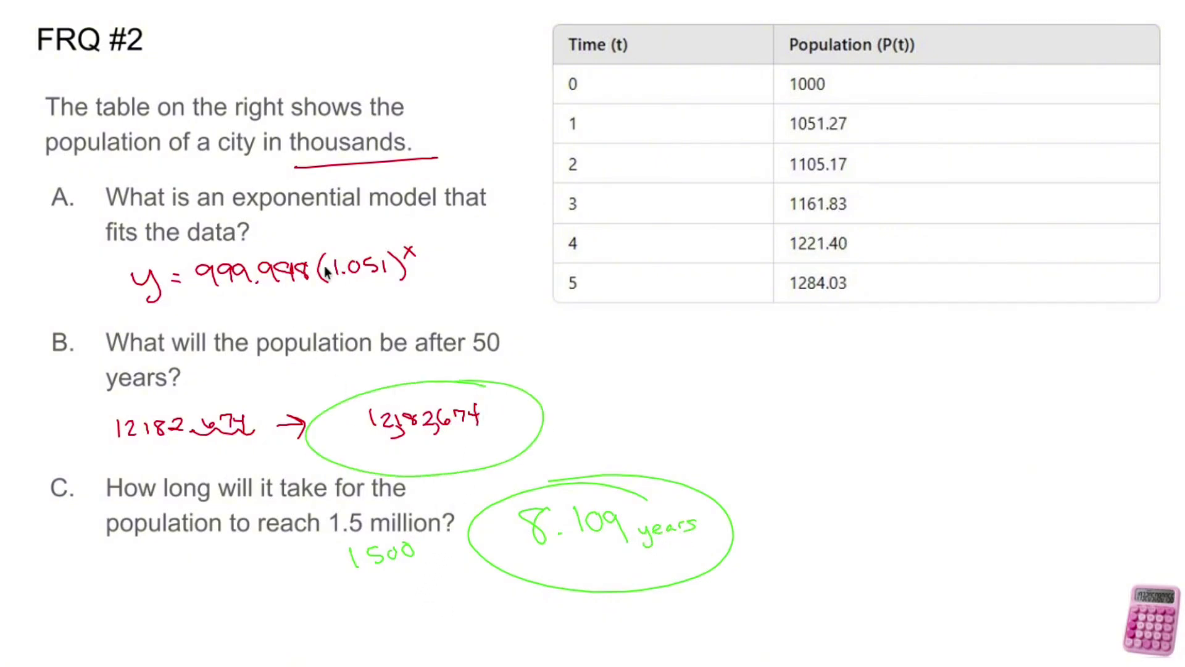